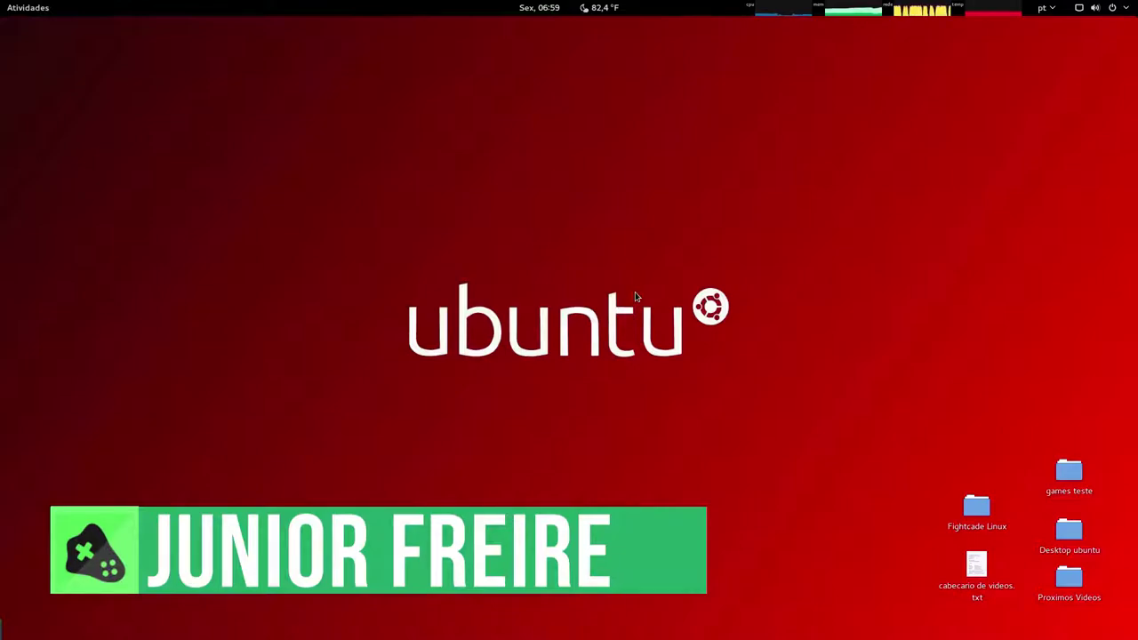
# Switch to the FightCade site in Google Chrome and open its home page.
pyautogui.press('super')
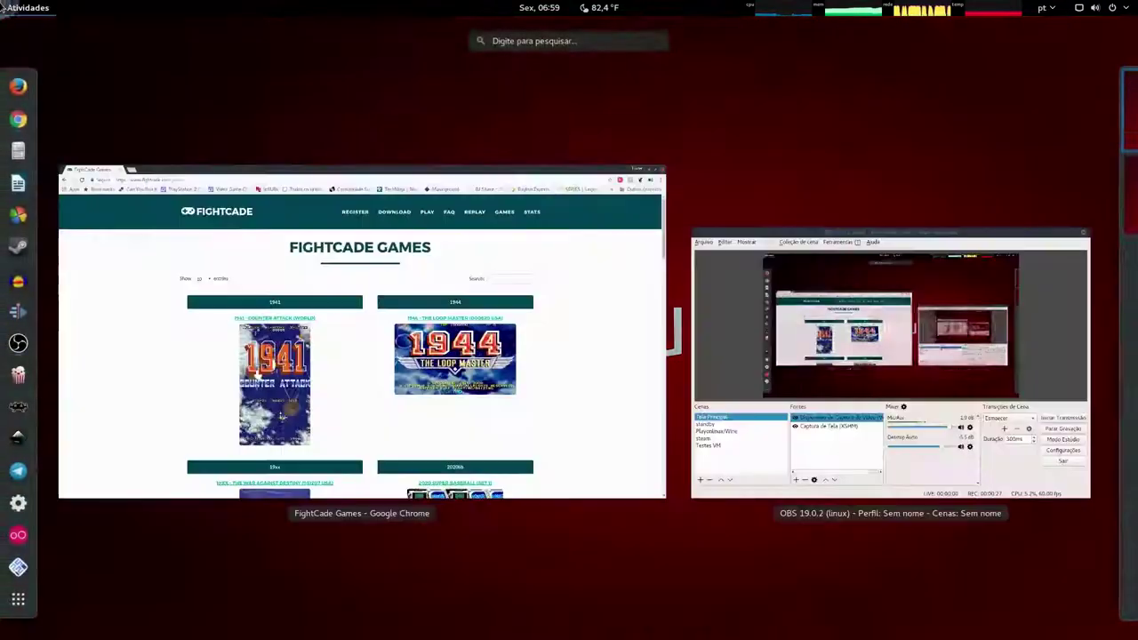
pyautogui.click(258, 252)
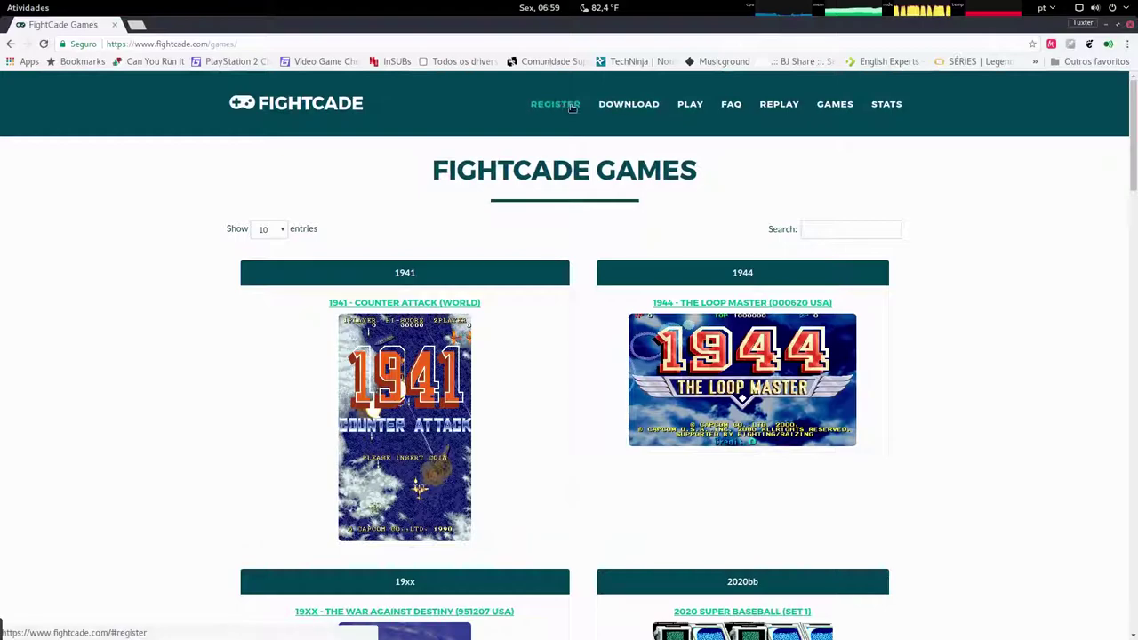
pyautogui.click(302, 103)
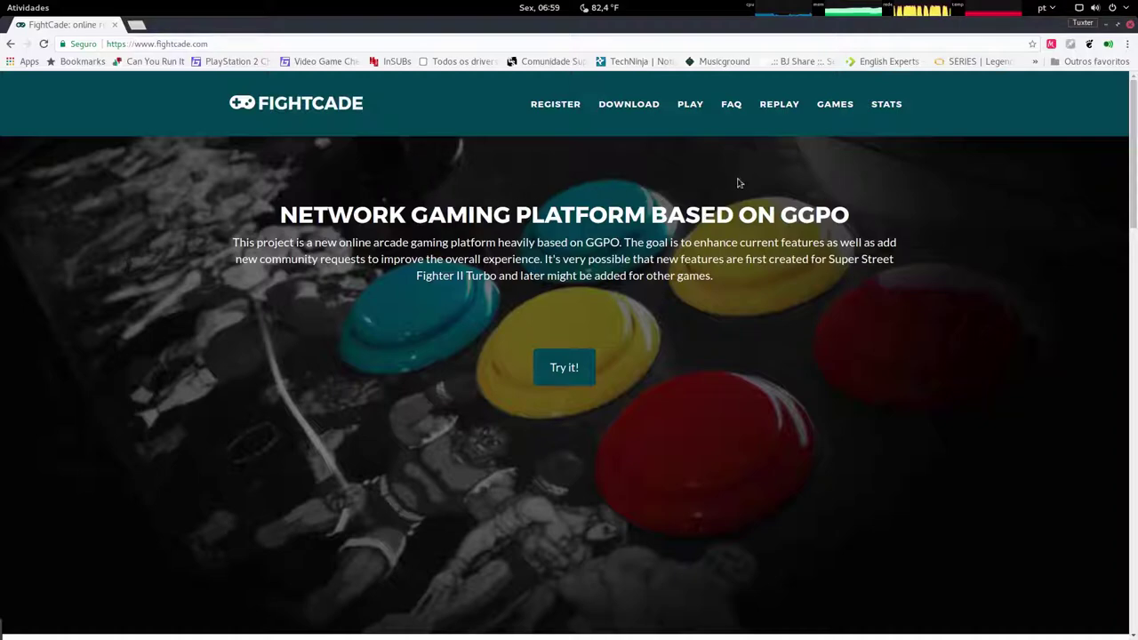
# Highlight the word GGPO in the home page's main heading.
pyautogui.moveTo(782, 216); pyautogui.dragTo(847, 217)
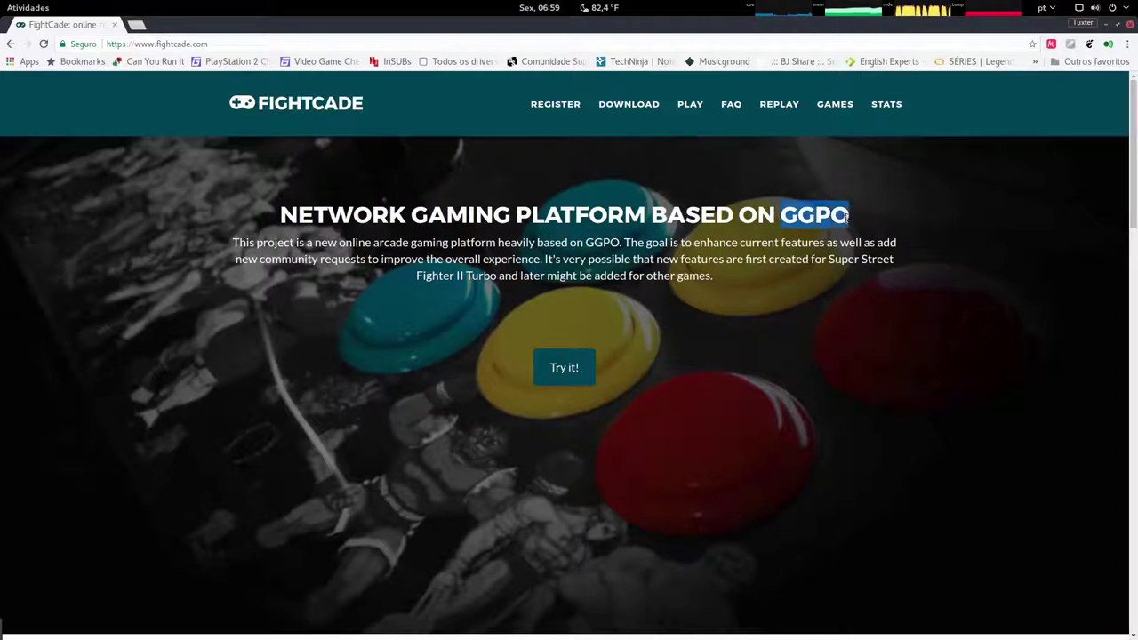
pyautogui.click(859, 219)
pyautogui.moveTo(852, 216); pyautogui.dragTo(784, 209)
pyautogui.click(843, 221)
pyautogui.moveTo(857, 221); pyautogui.dragTo(783, 213)
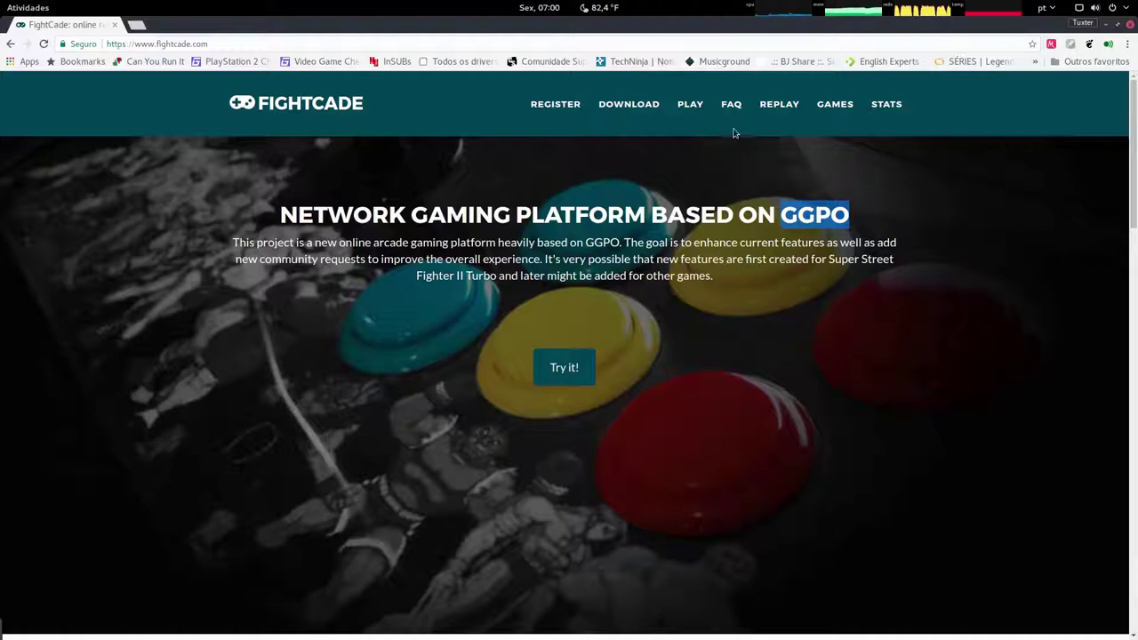
# Go to the site's Download section and examine the client download options and the nearby Play section.
pyautogui.click(629, 104)
pyautogui.scroll(-2, 848, 345)
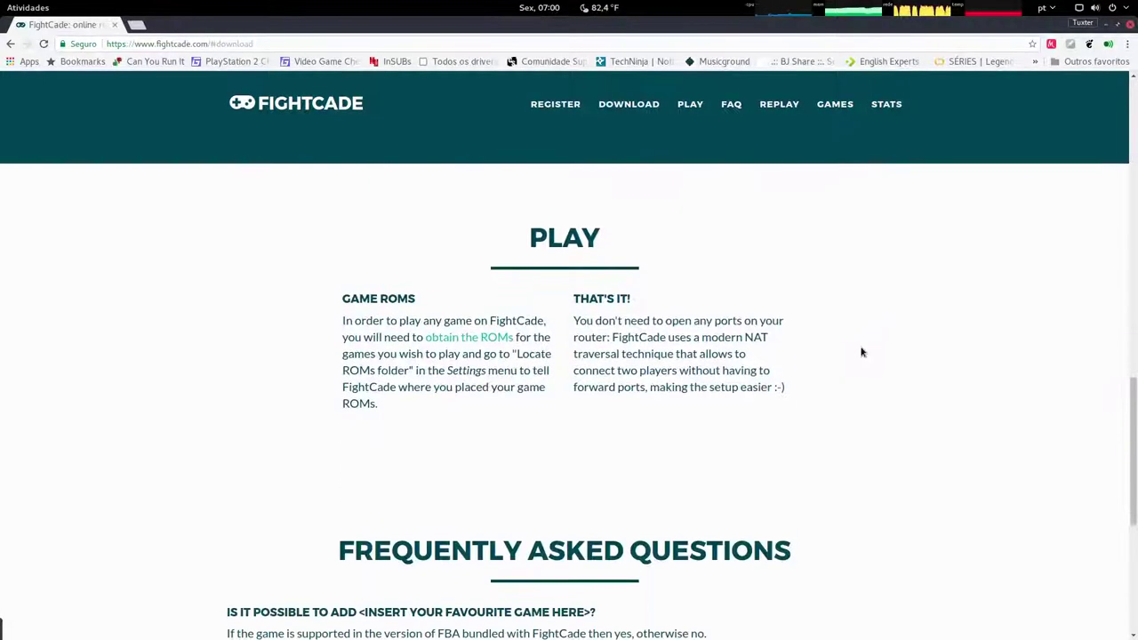
pyautogui.scroll(-4, 860, 352)
pyautogui.scroll(3, 895, 353)
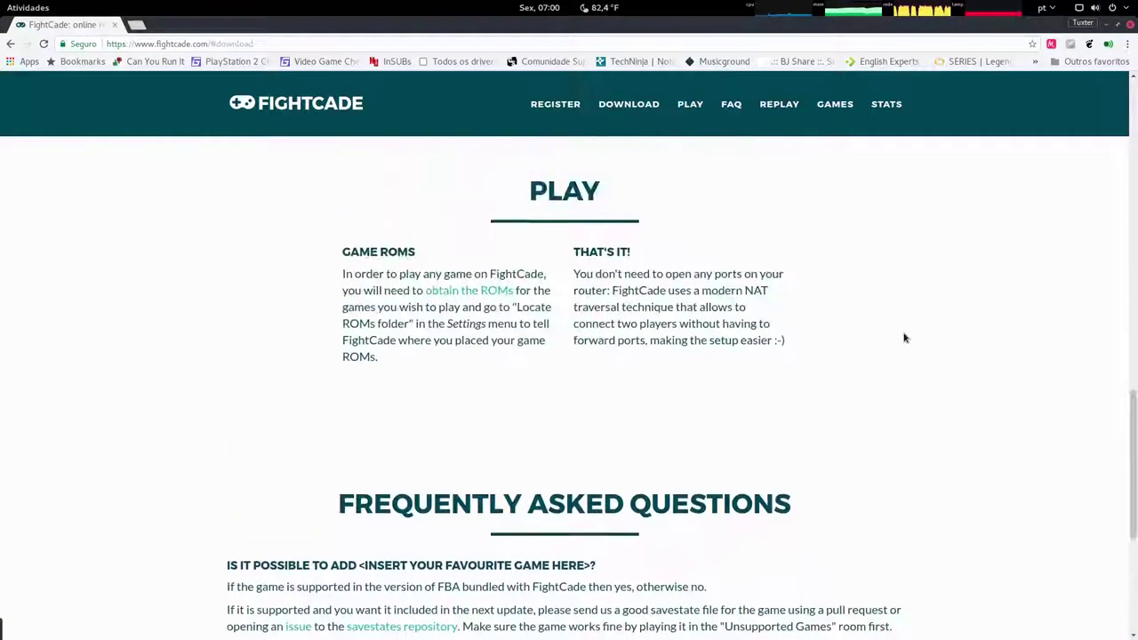
pyautogui.scroll(2, 904, 338)
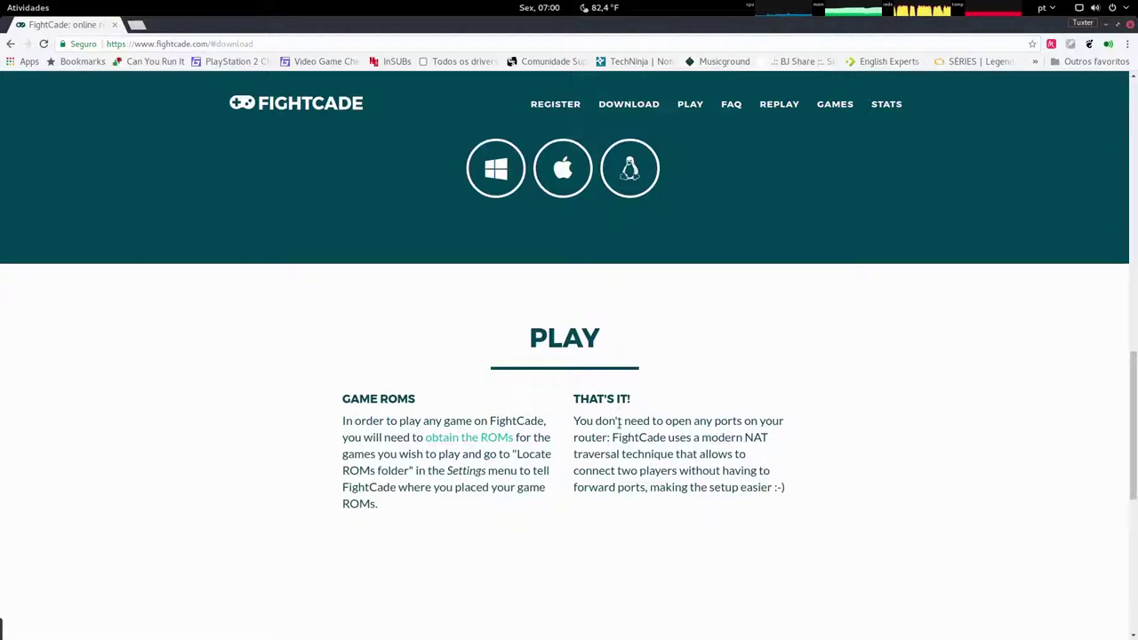
pyautogui.scroll(3, 620, 425)
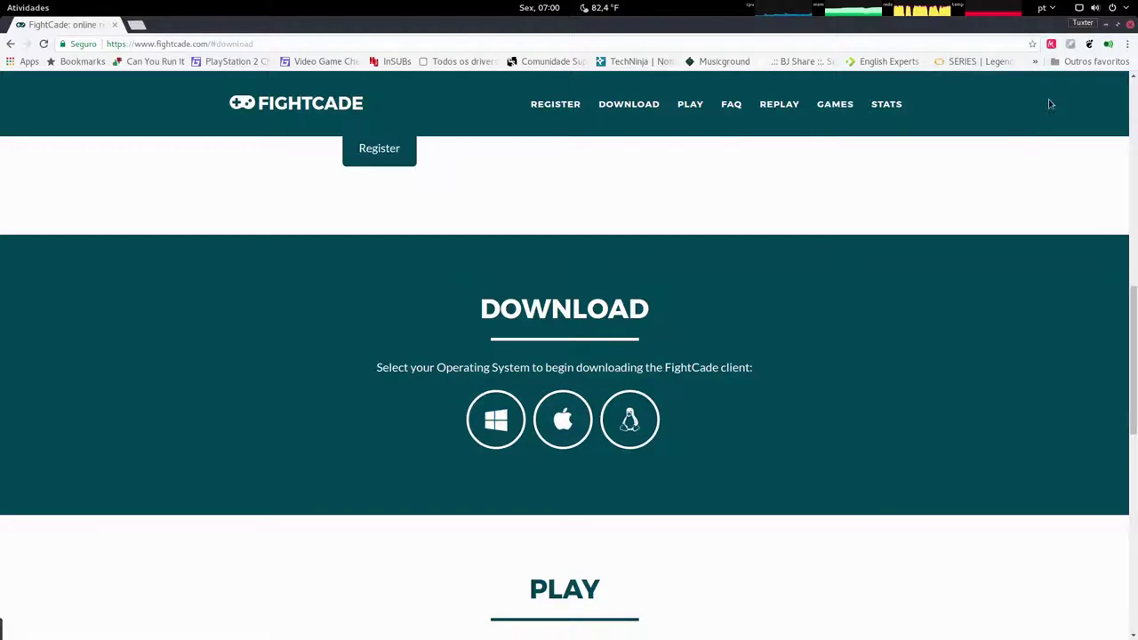
# Minimize the browser, open the Fightcade Linux folder from the desktop and place its restored window near the middle of the screen.
pyautogui.click(1117, 24)
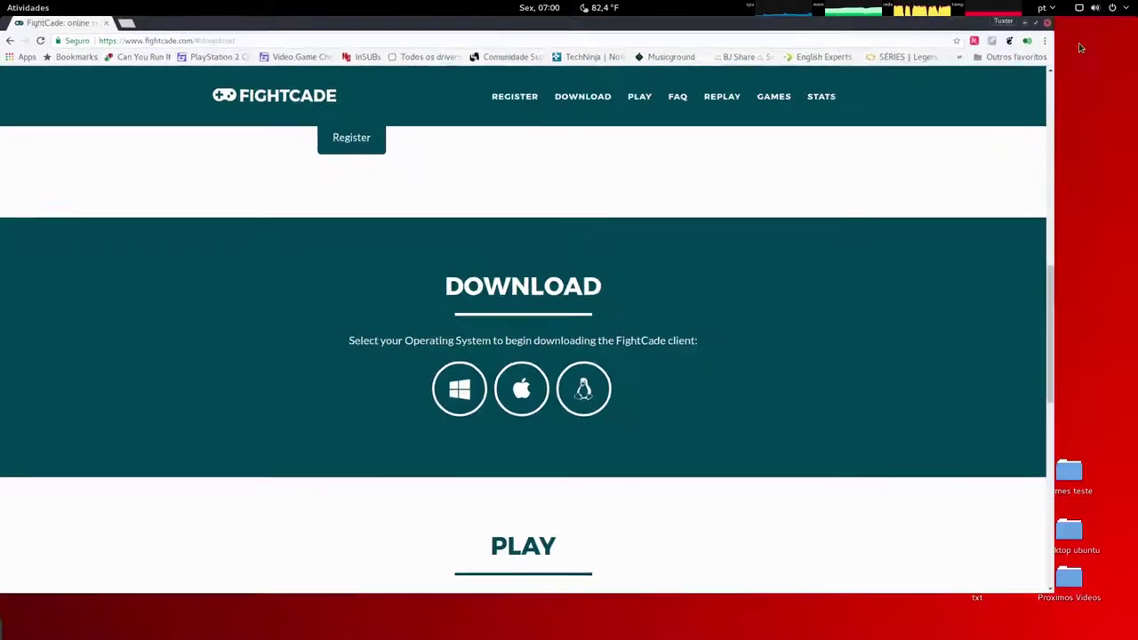
pyautogui.doubleClick(967, 505)
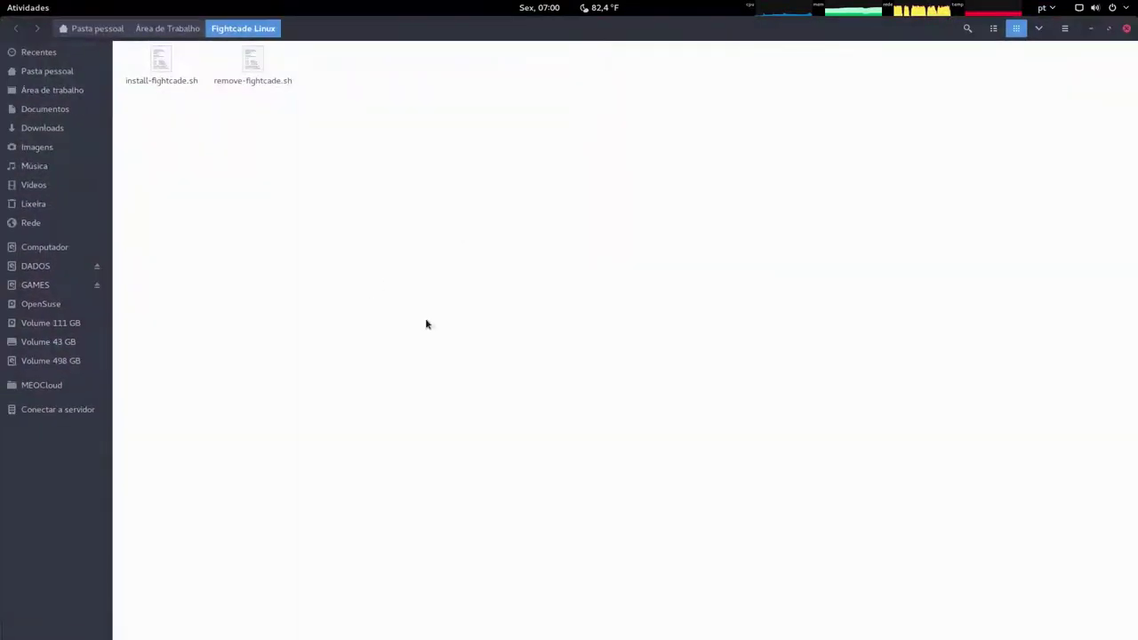
pyautogui.doubleClick(665, 25)
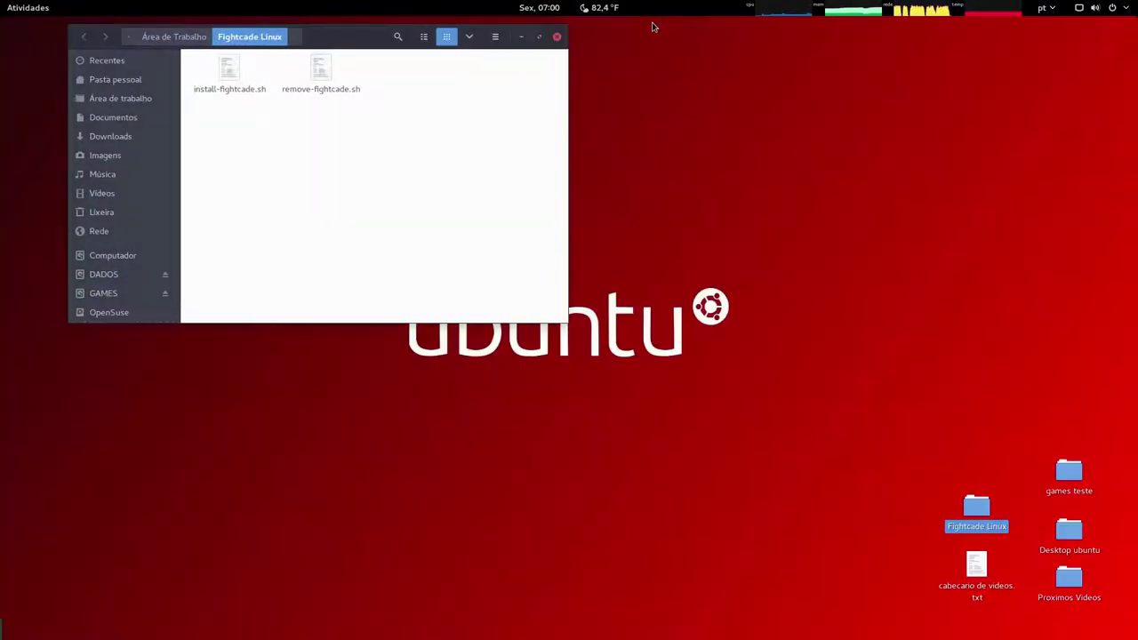
pyautogui.moveTo(368, 38); pyautogui.dragTo(674, 184)
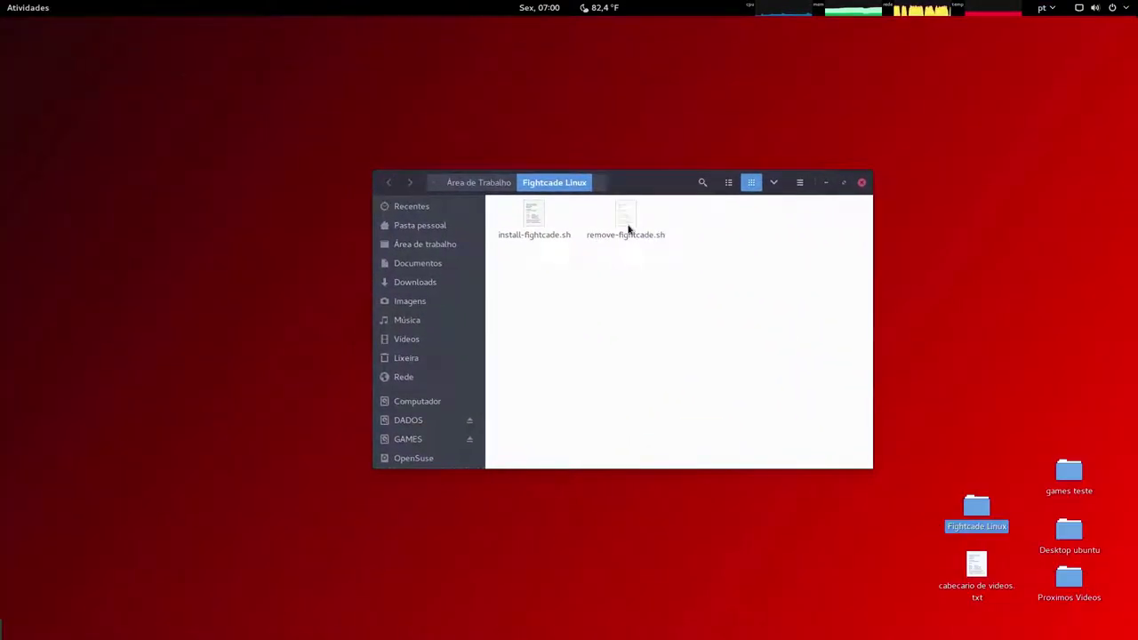
# Open install-fightcade.sh in gedit and examine the commands that download and unpack FightCade.
pyautogui.rightClick(533, 224)
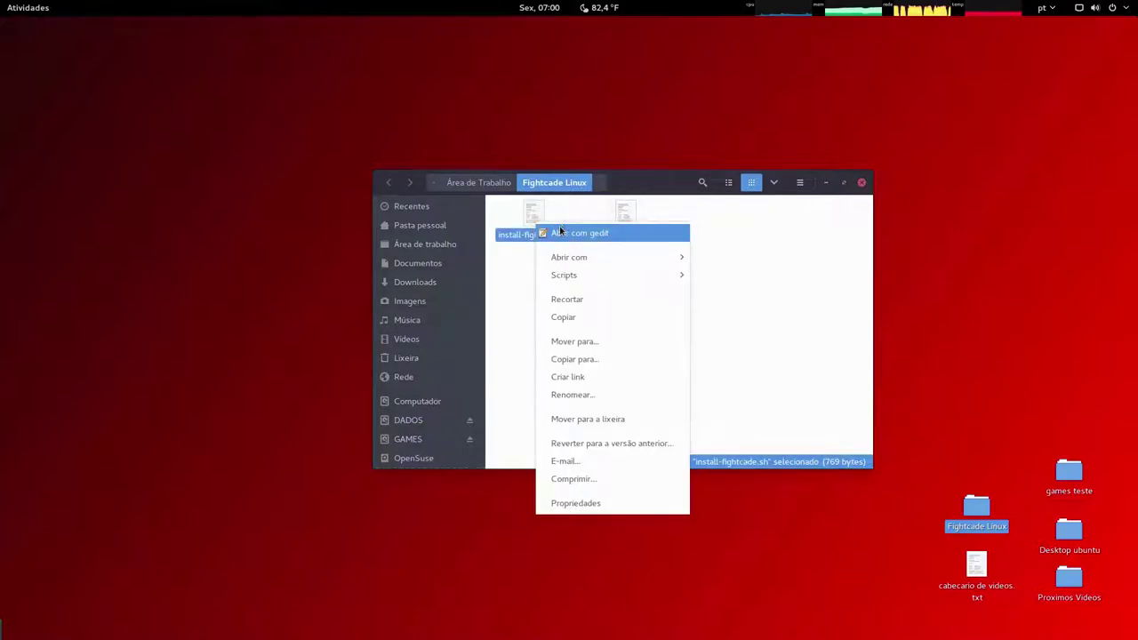
pyautogui.click(560, 230)
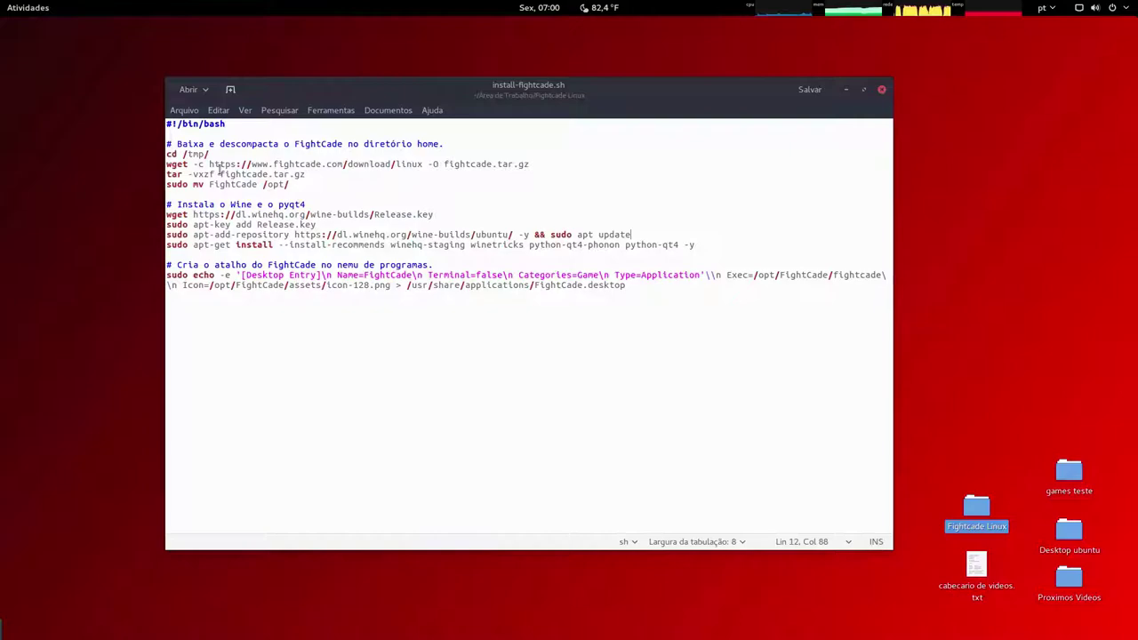
pyautogui.moveTo(194, 143); pyautogui.dragTo(210, 154)
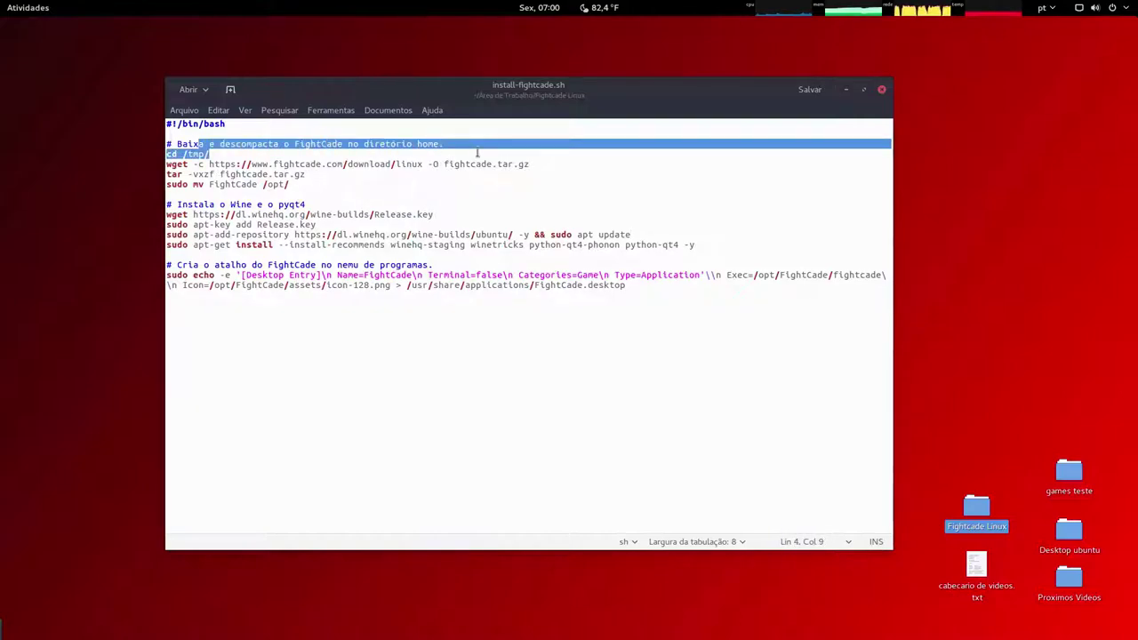
pyautogui.click(273, 166)
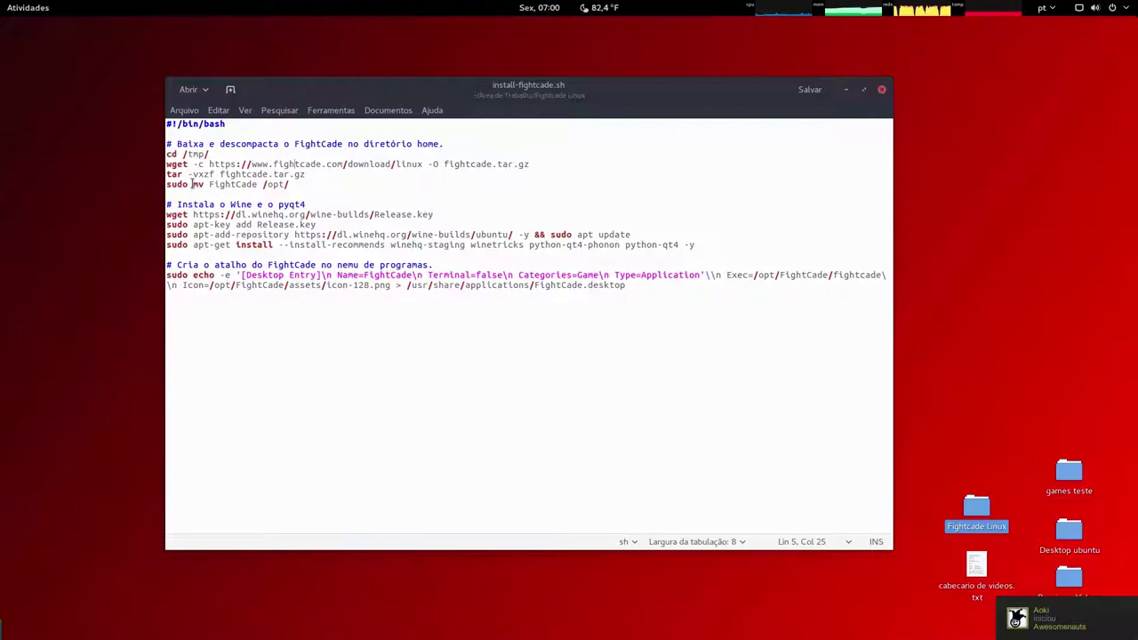
# Examine the script's Wine and pyqt4 installation commands and the lines that create the FightCade menu shortcut.
pyautogui.moveTo(210, 203); pyautogui.dragTo(307, 205)
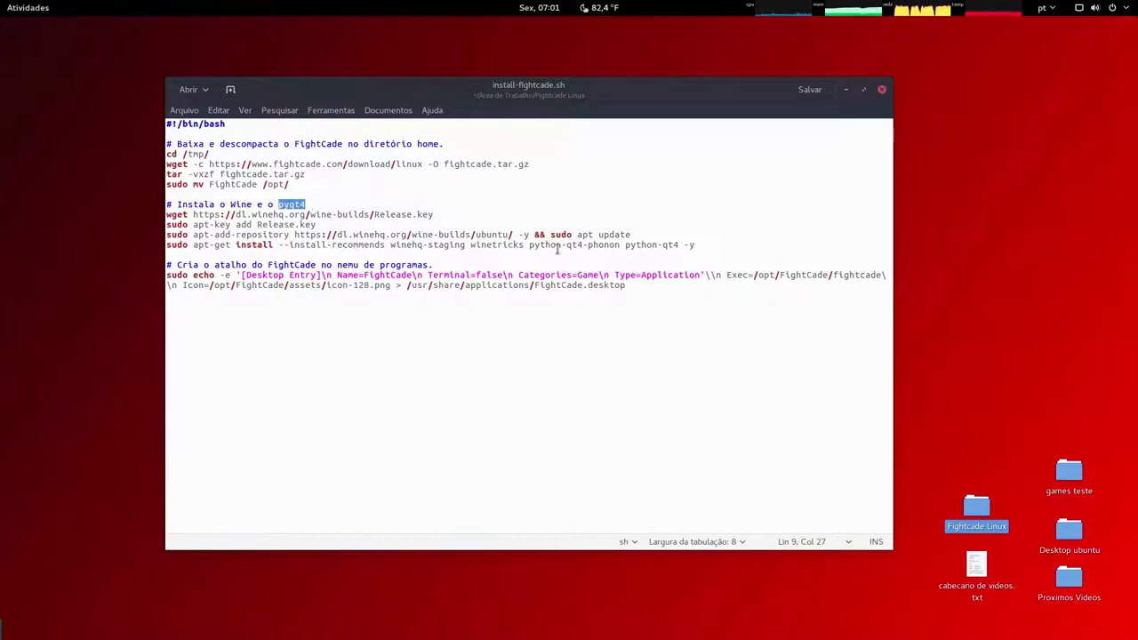
pyautogui.moveTo(525, 245); pyautogui.dragTo(697, 245)
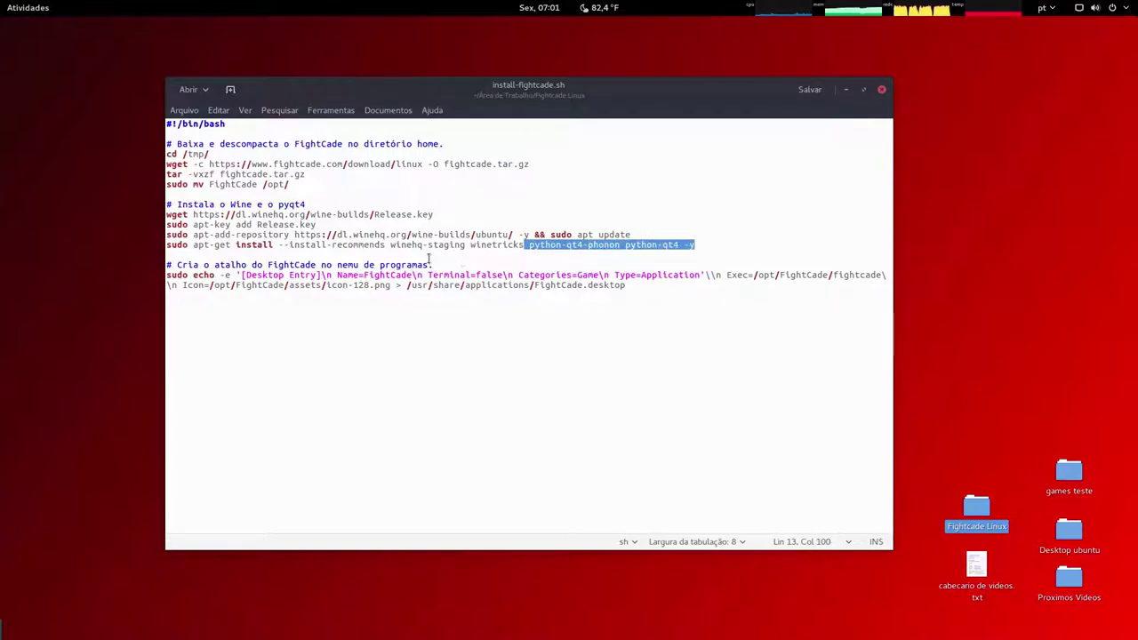
pyautogui.click(165, 244)
pyautogui.moveTo(166, 245); pyautogui.dragTo(473, 253)
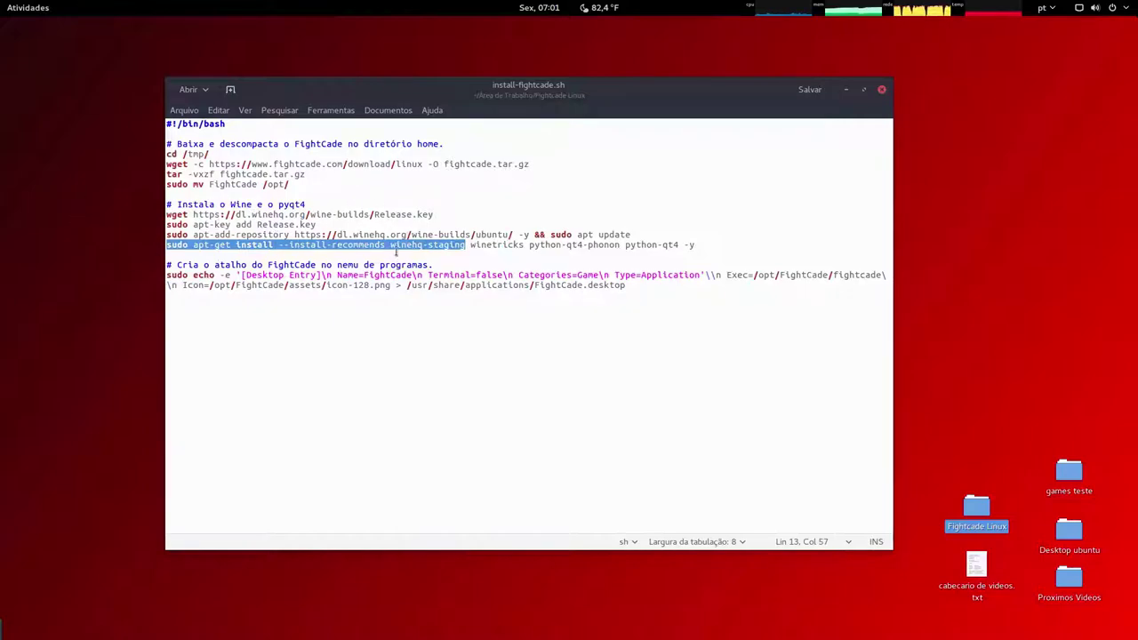
pyautogui.moveTo(680, 287); pyautogui.dragTo(214, 234)
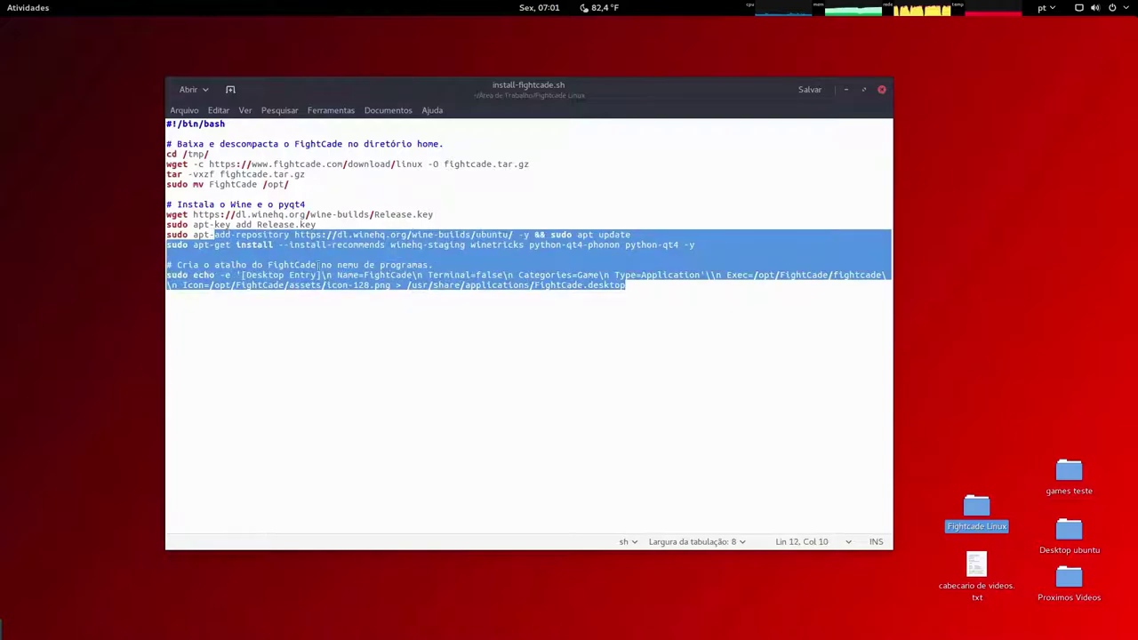
pyautogui.click(639, 287)
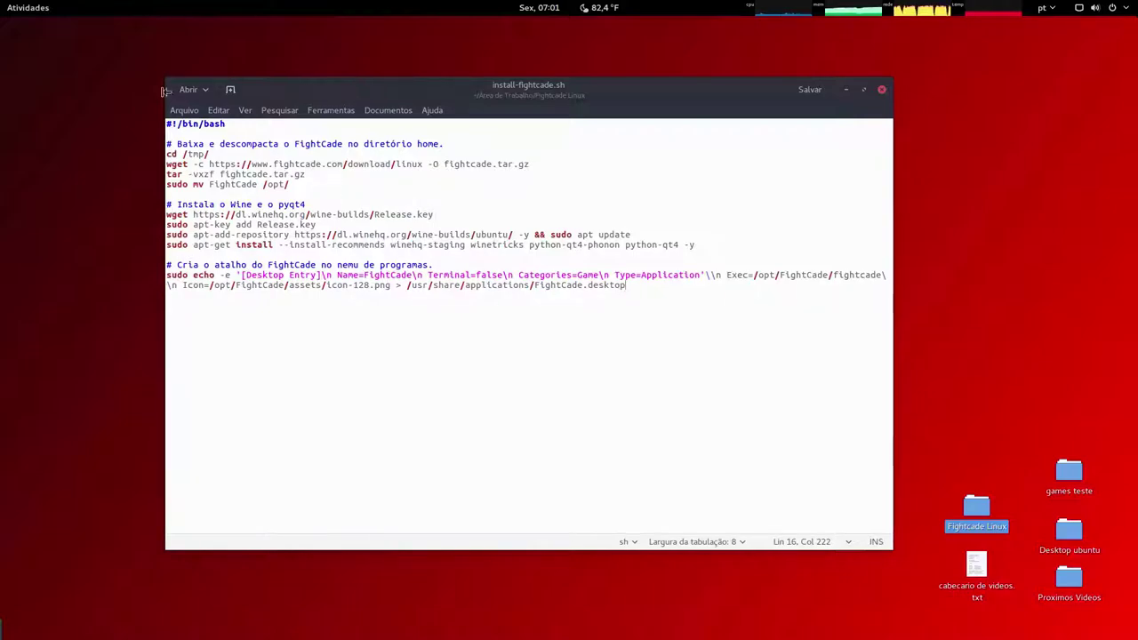
# Search the desktop's activities overview for "fight", clear the search and return to the install script.
pyautogui.moveTo(2, 1)
pyautogui.write('fight')
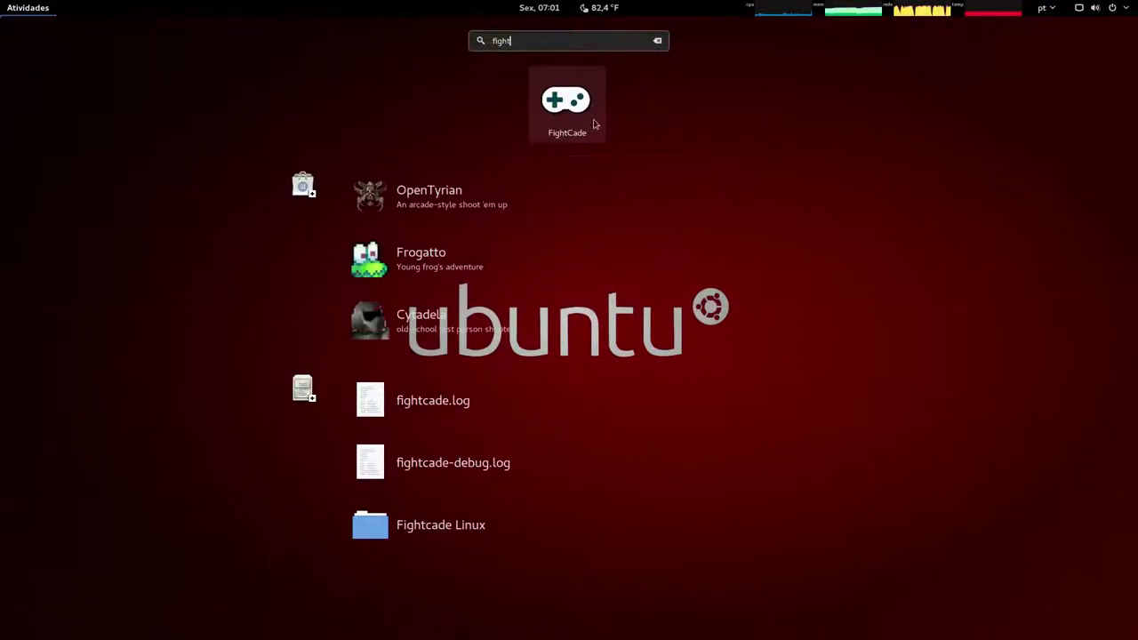
pyautogui.press('Escape')
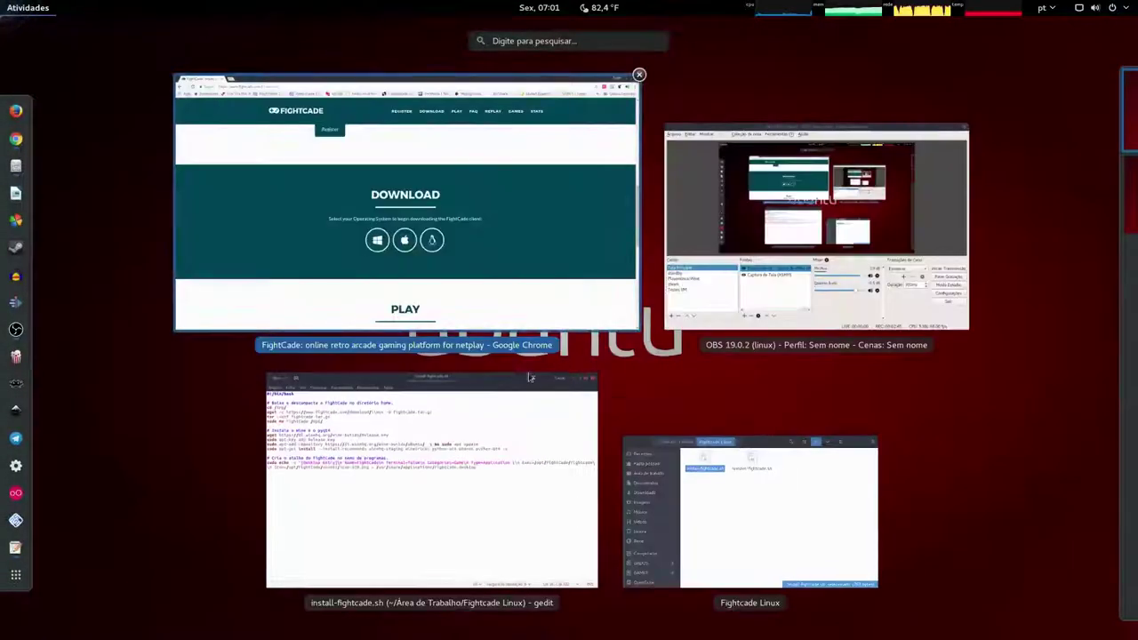
pyautogui.click(537, 377)
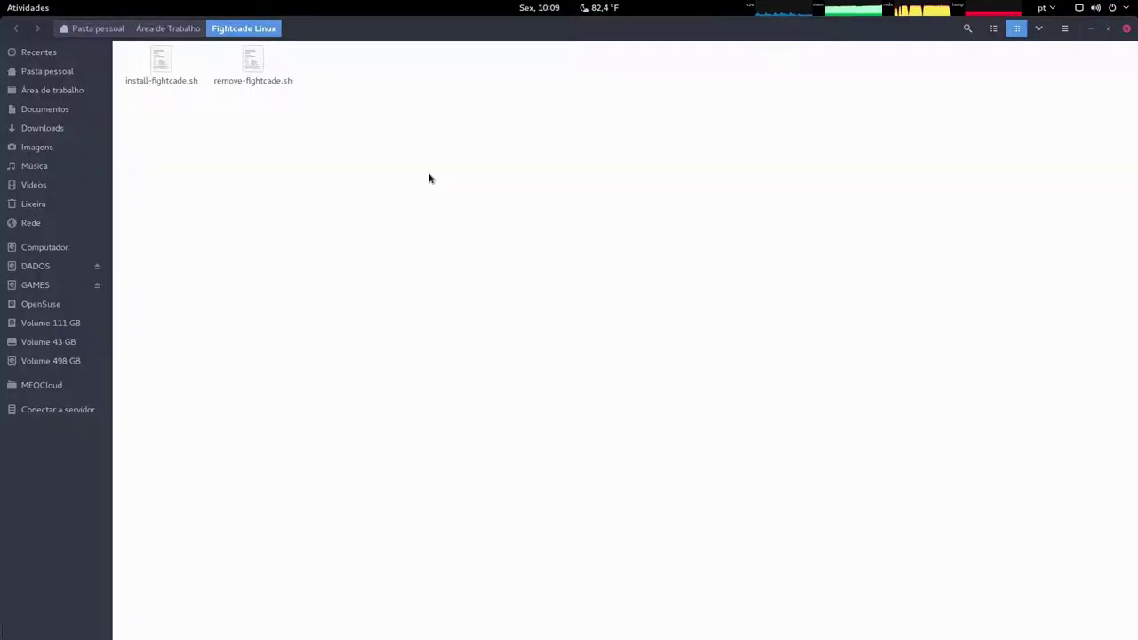
# Open a terminal in the Fightcade Linux folder, clear its screen and list the folder's files with ls.
pyautogui.rightClick(393, 164)
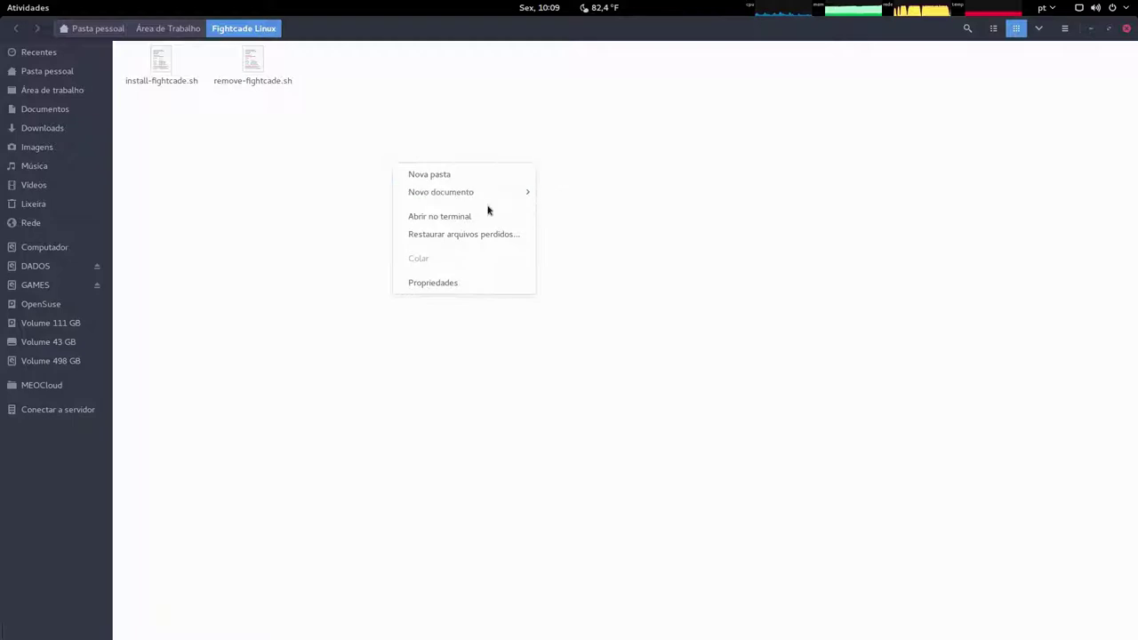
pyautogui.click(439, 218)
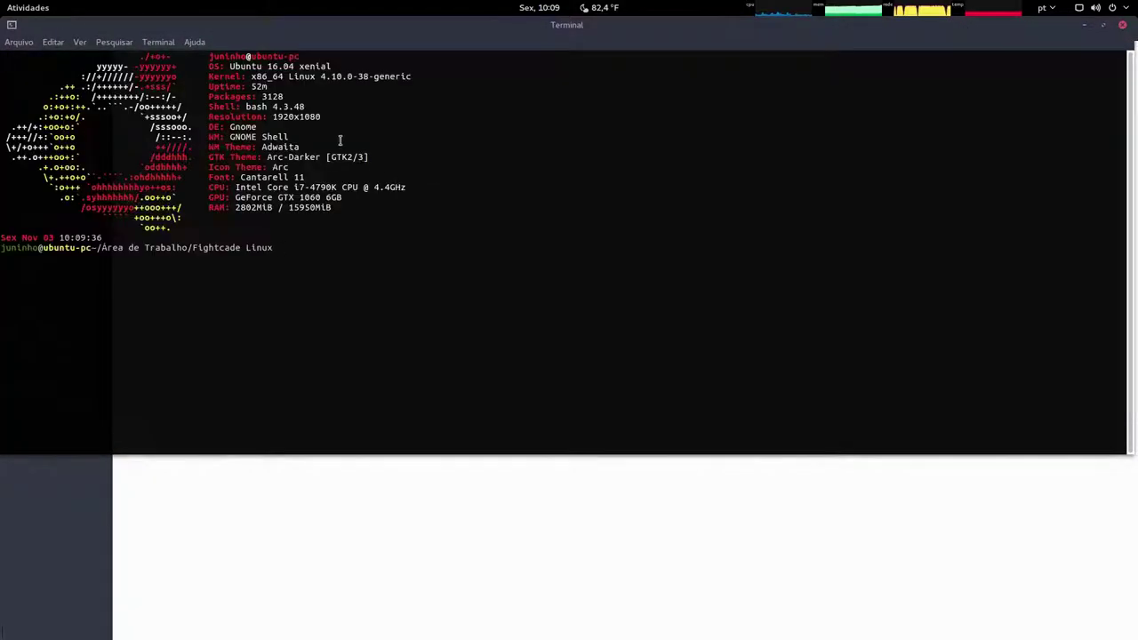
pyautogui.hotkey('ctrl', 'l')
pyautogui.write('ls')
pyautogui.press('Return')
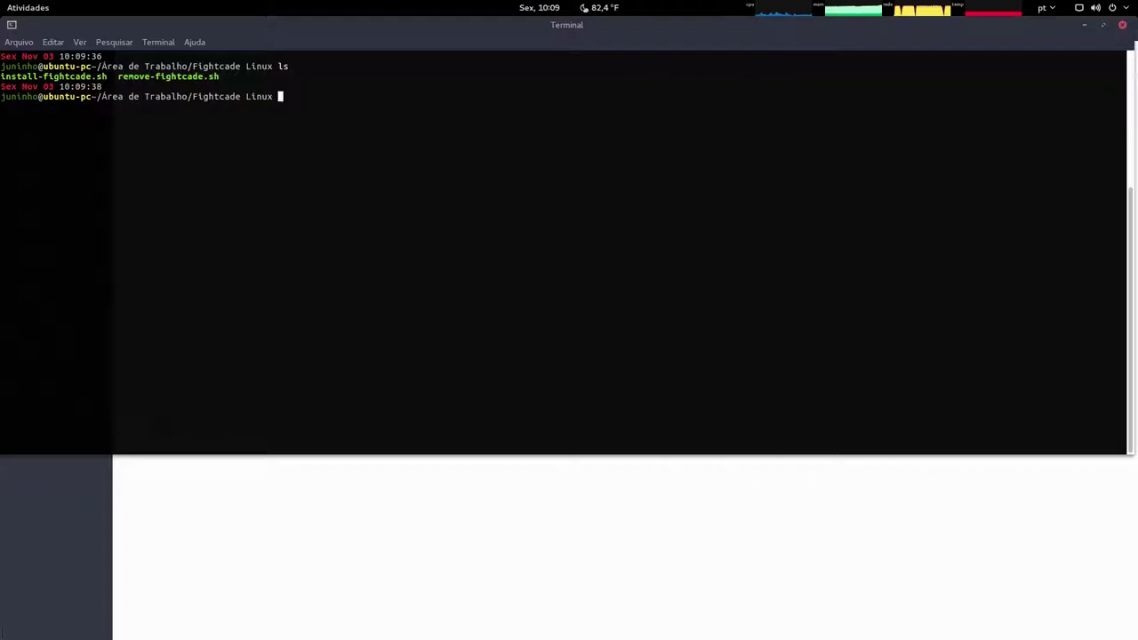
# Run sudo ./install-fightcade.sh and submit the account password at the sudo prompt.
pyautogui.write('sudo ./ins')
pyautogui.press('Tab')
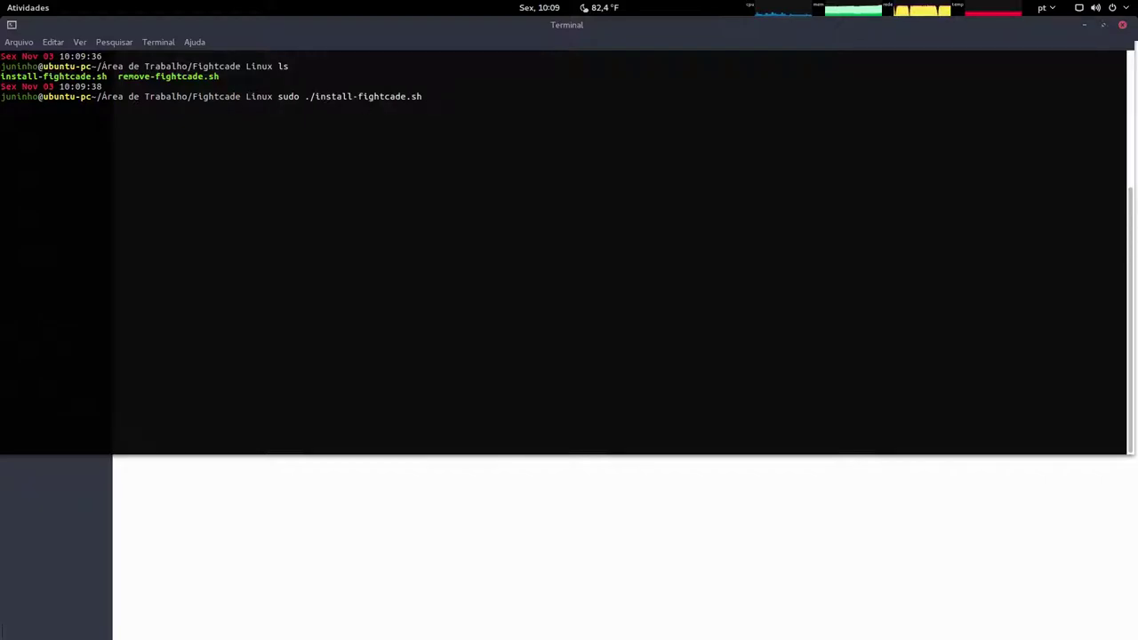
pyautogui.press('Return')
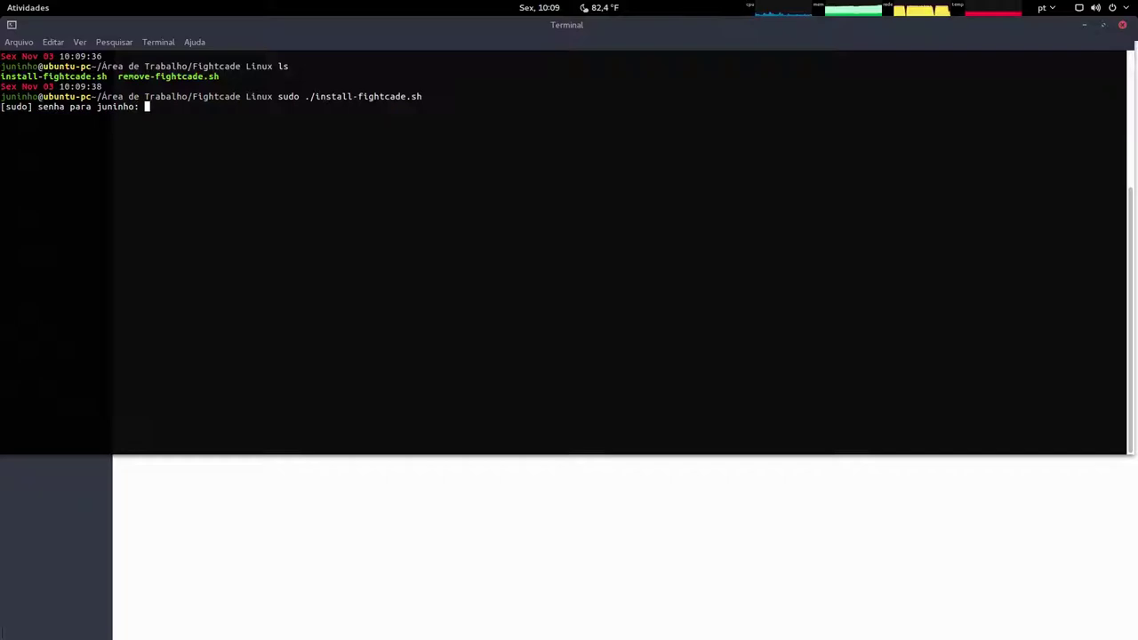
pyautogui.press('Return')
# Write the command sudo ./remove-fightcade.sh at the terminal prompt.
pyautogui.write('sudo ')
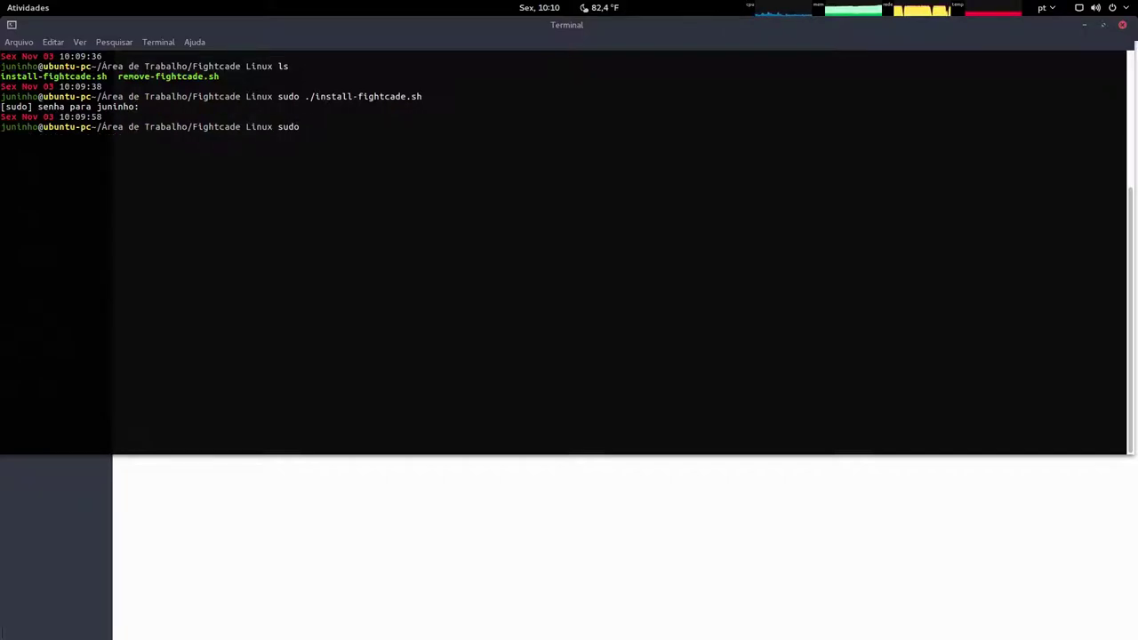
pyautogui.write('./rem')
pyautogui.press('Tab')
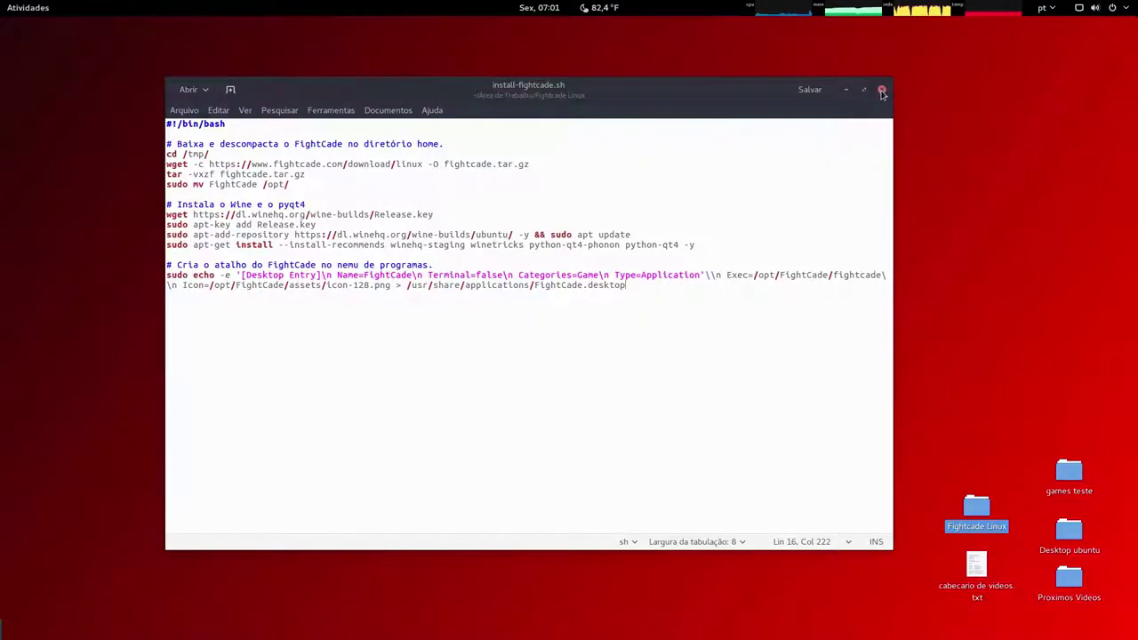
# Close the install script in gedit and switch back to the FightCade download page in Google Chrome.
pyautogui.click(882, 92)
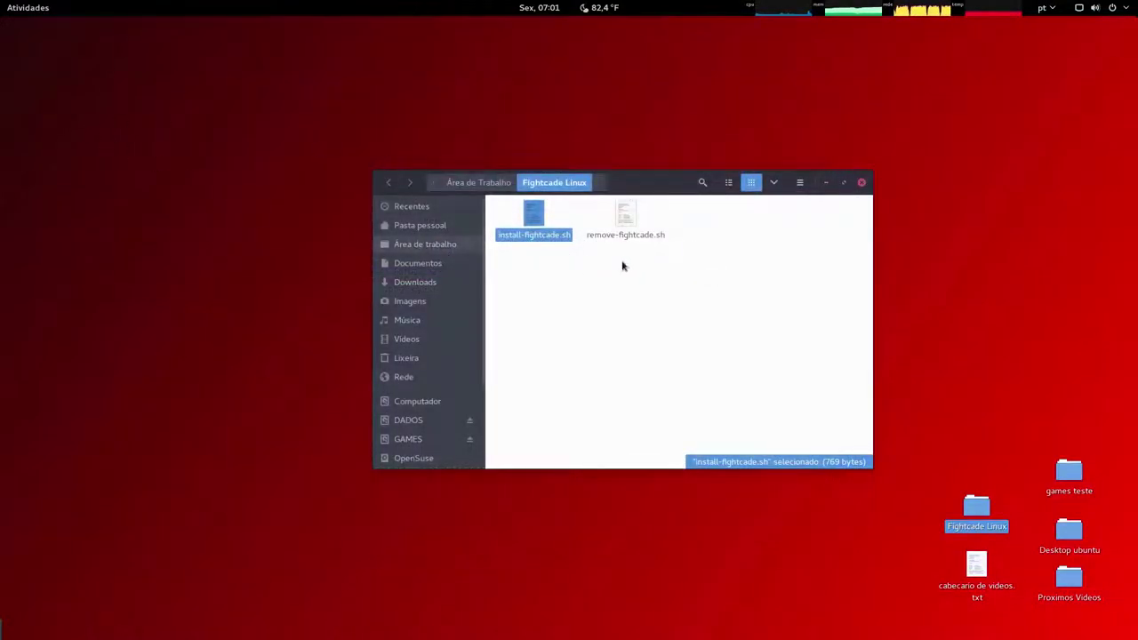
pyautogui.moveTo(0, 0)
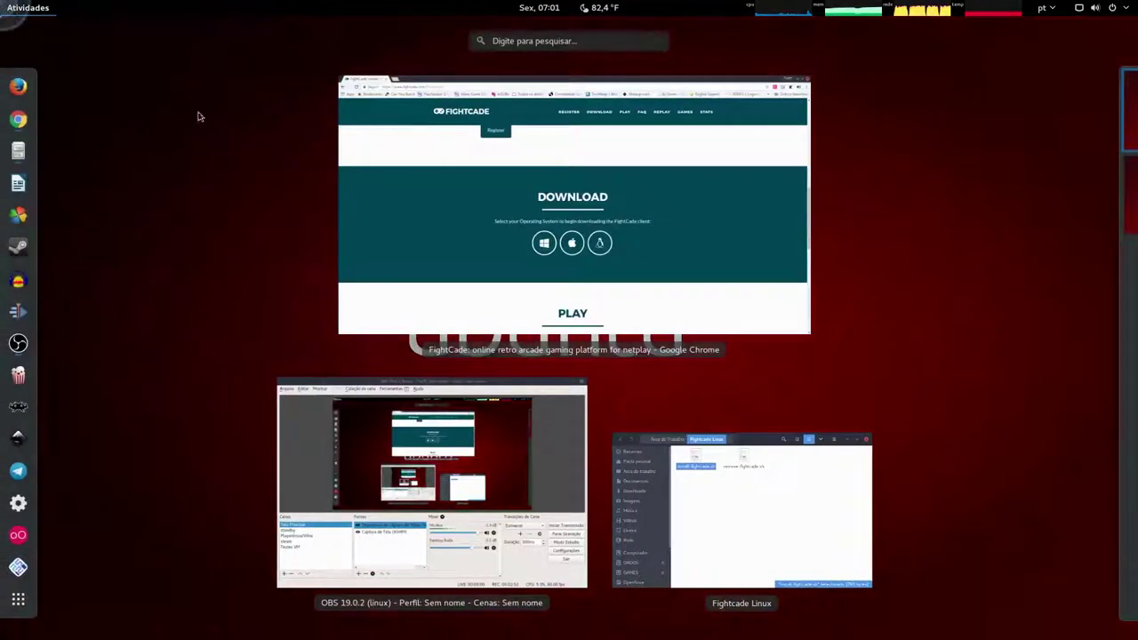
pyautogui.click(644, 293)
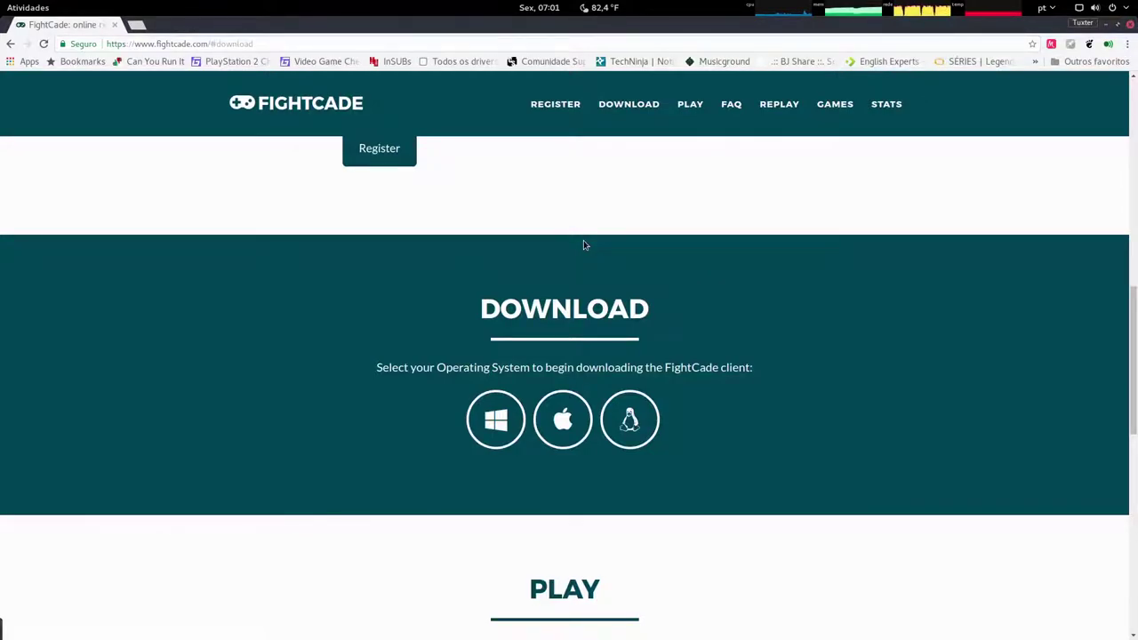
pyautogui.click(1105, 24)
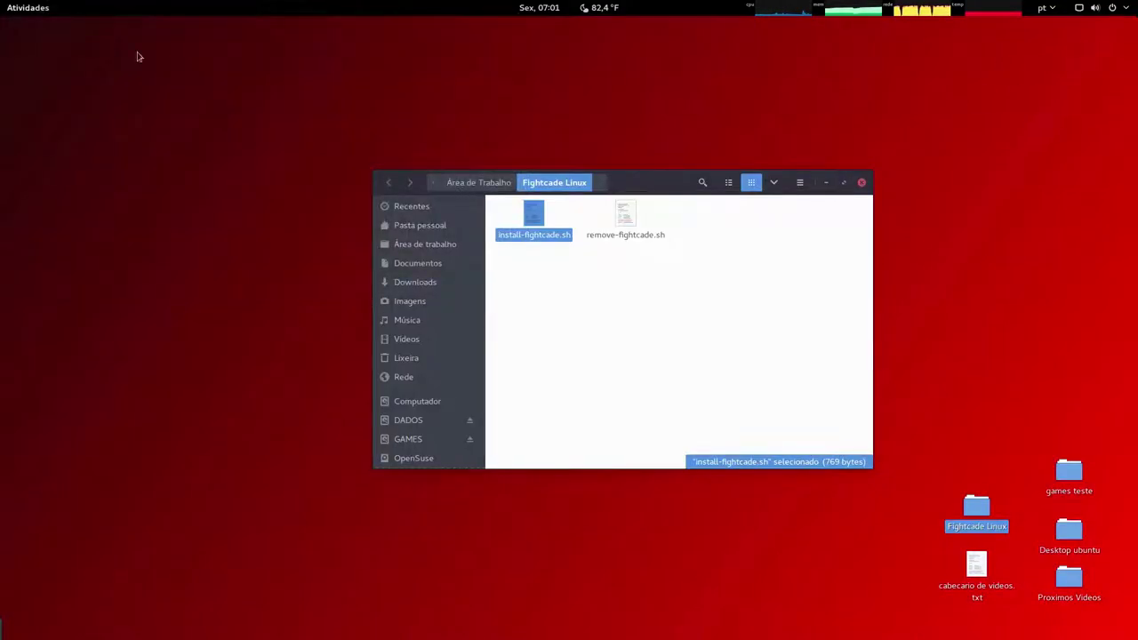
pyautogui.moveTo(3, 4)
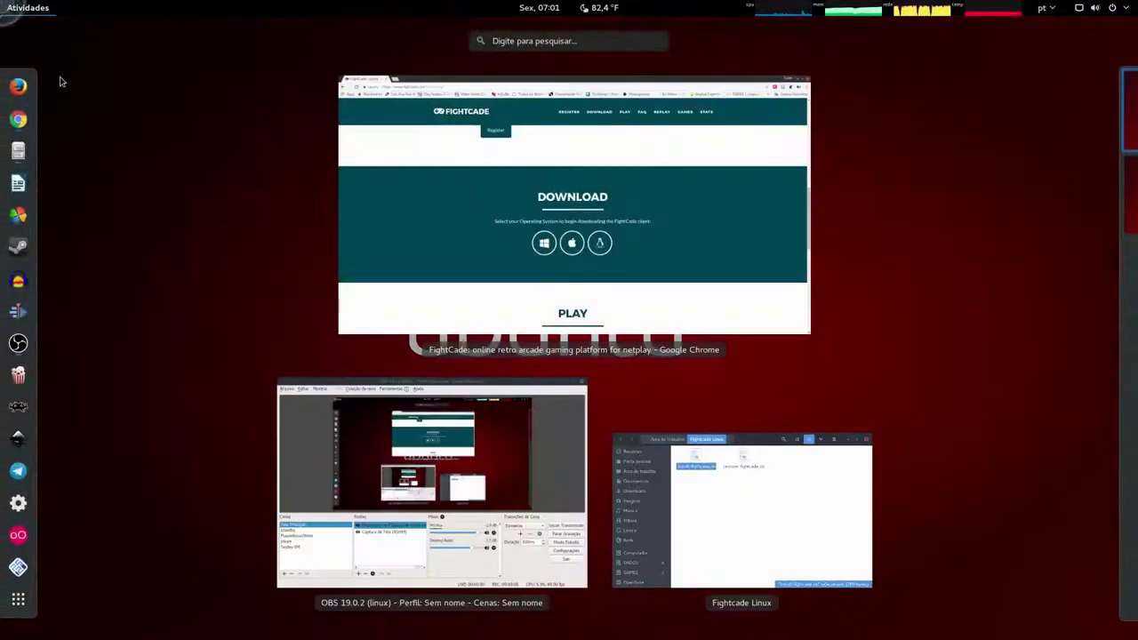
pyautogui.click(520, 196)
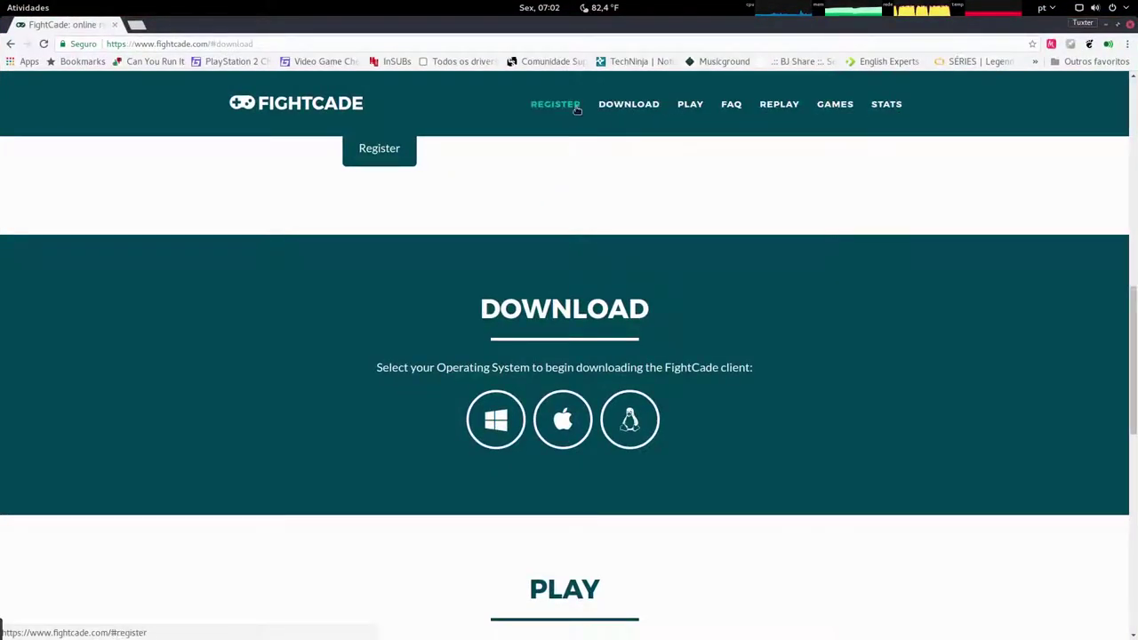
# Search the installed applications for "fight" and launch FightCade.
pyautogui.moveTo(3, 5)
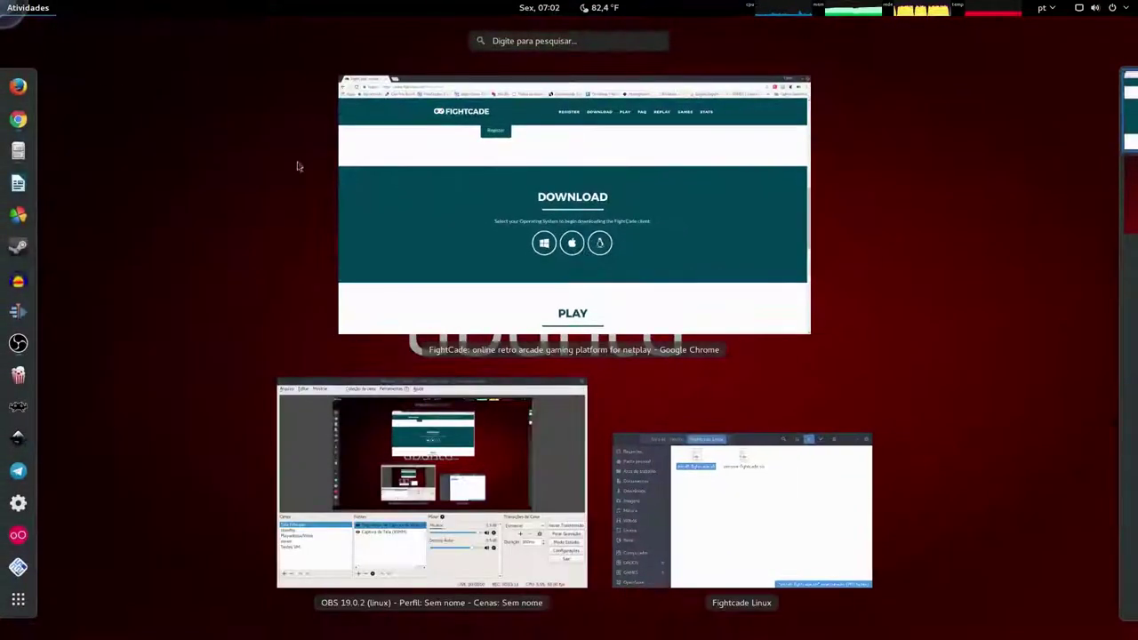
pyautogui.write('fight')
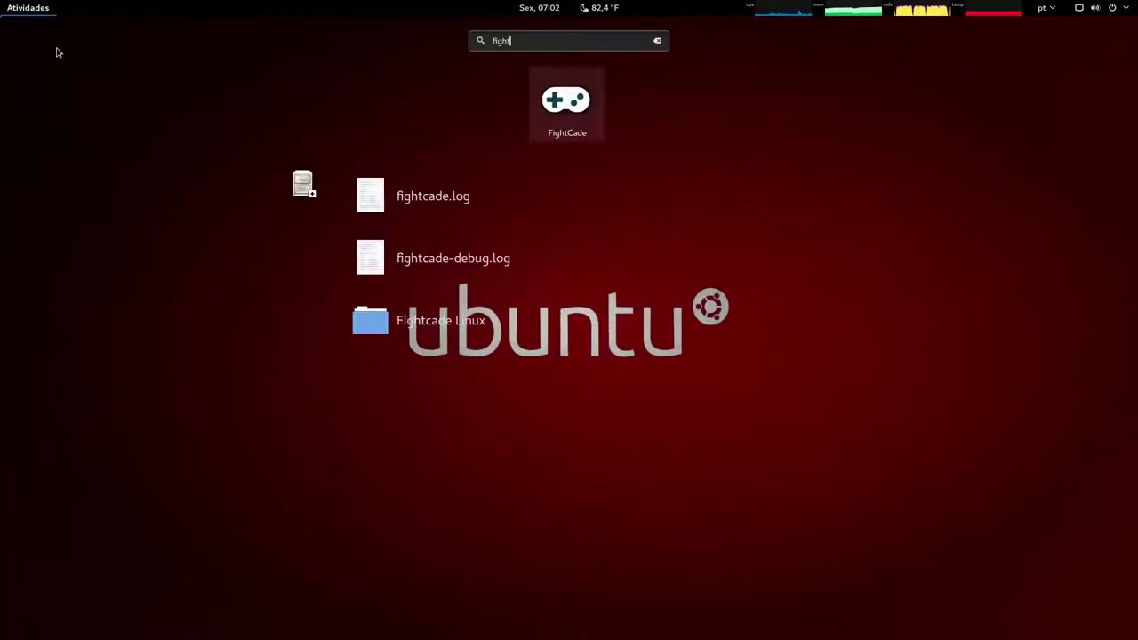
pyautogui.click(577, 145)
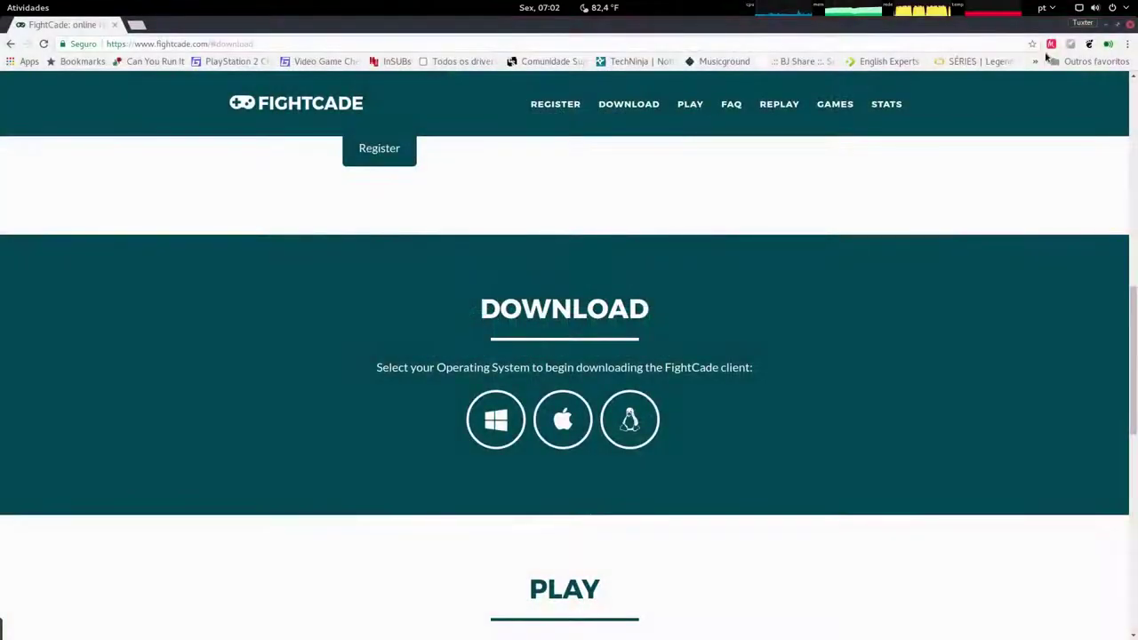
# Minimize the Google Chrome window and close the Fightcade Linux folder window behind the FightCade login.
pyautogui.click(1115, 24)
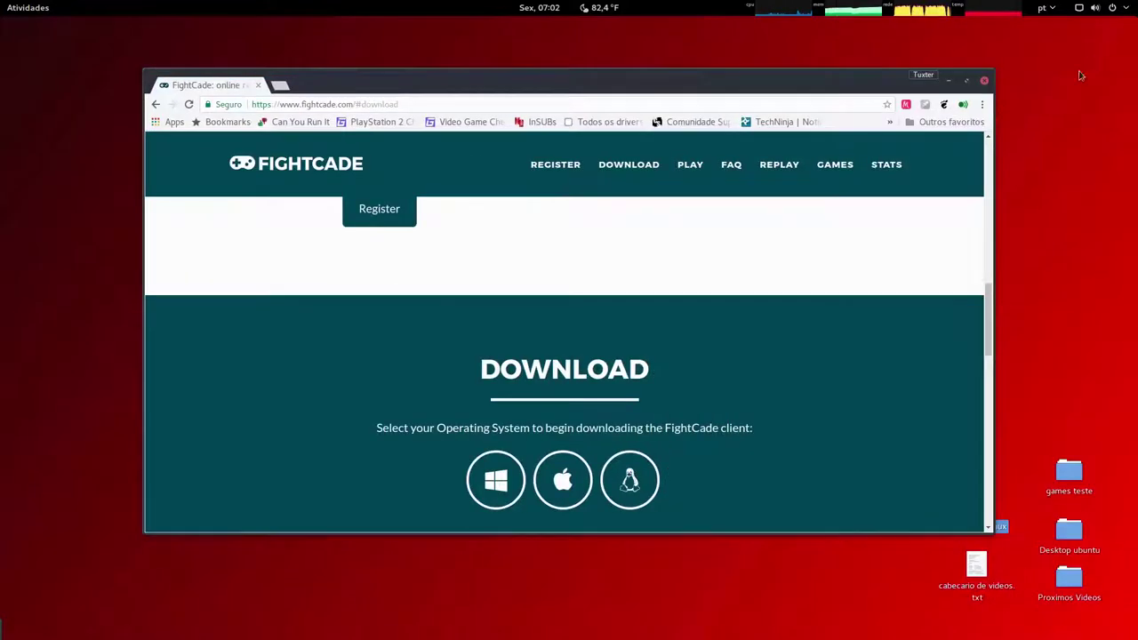
pyautogui.click(965, 82)
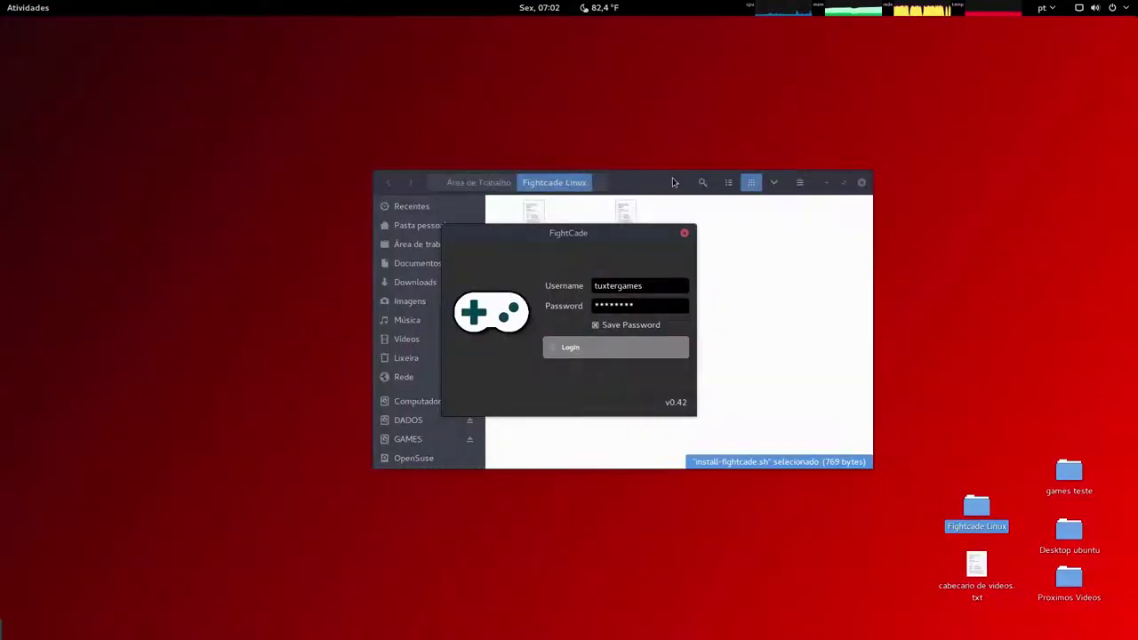
pyautogui.click(861, 182)
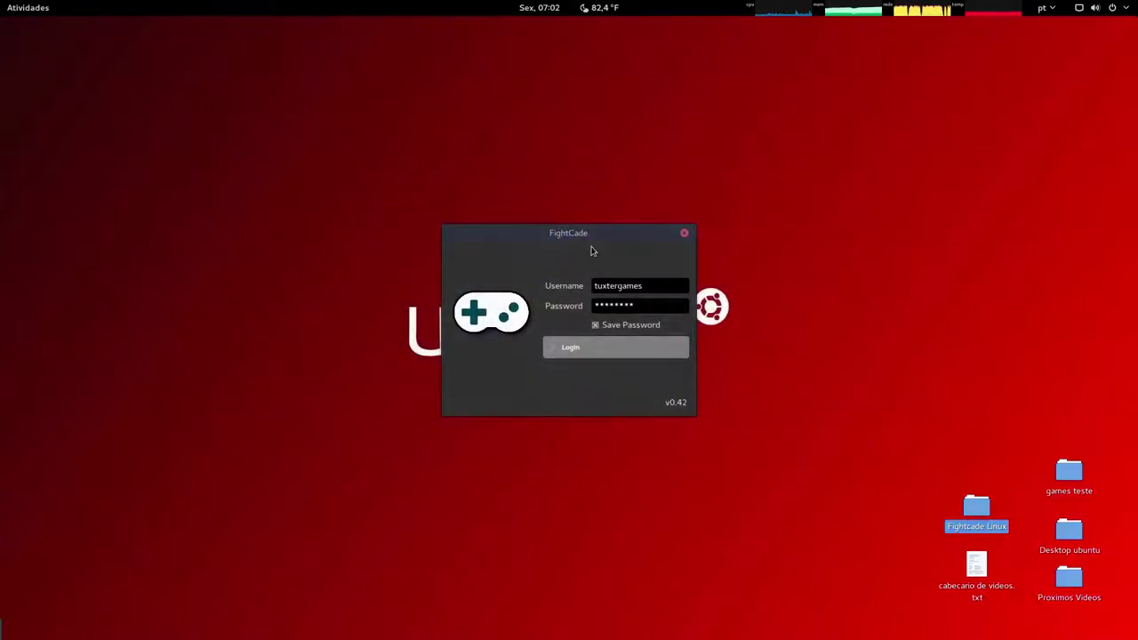
# Log in to FightCade with the saved credentials and join the Street Fighter Alpha 2 (960306 USA) room.
pyautogui.click(592, 326)
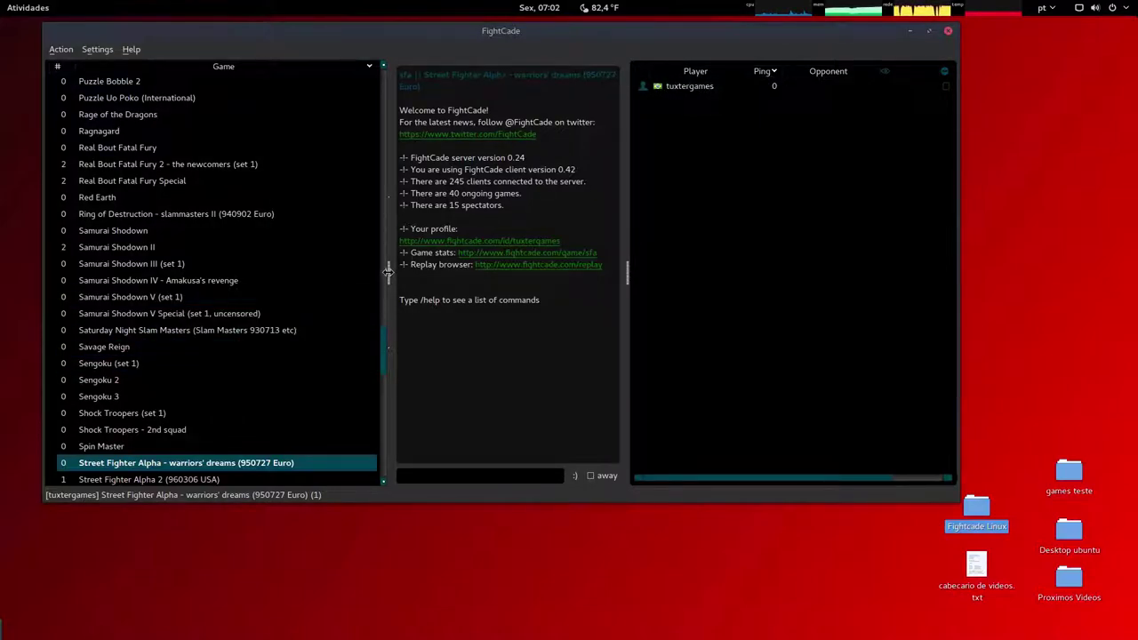
pyautogui.scroll(-5, 333, 328)
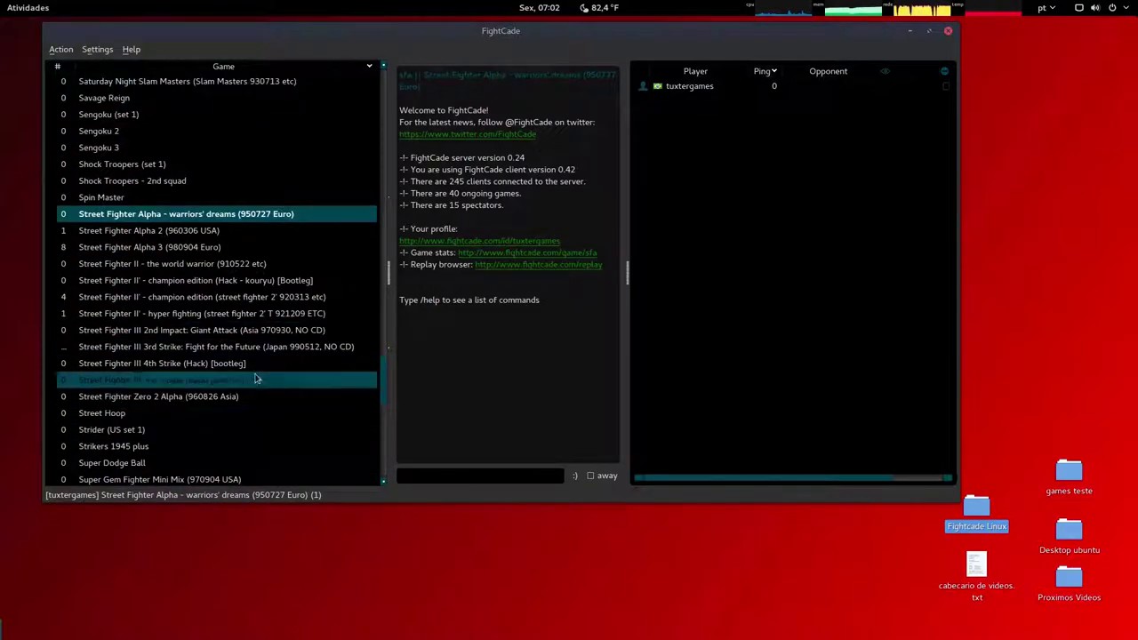
pyautogui.click(202, 234)
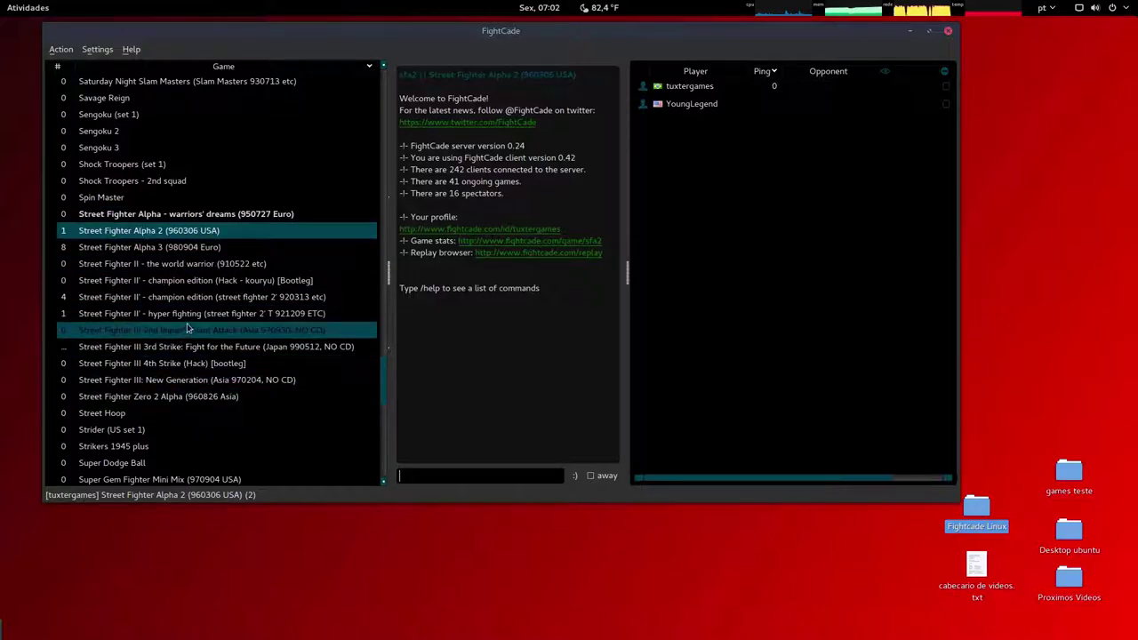
# Join the Street Fighter III 3rd Strike: Fight for the Future room and look through its player list.
pyautogui.click(202, 353)
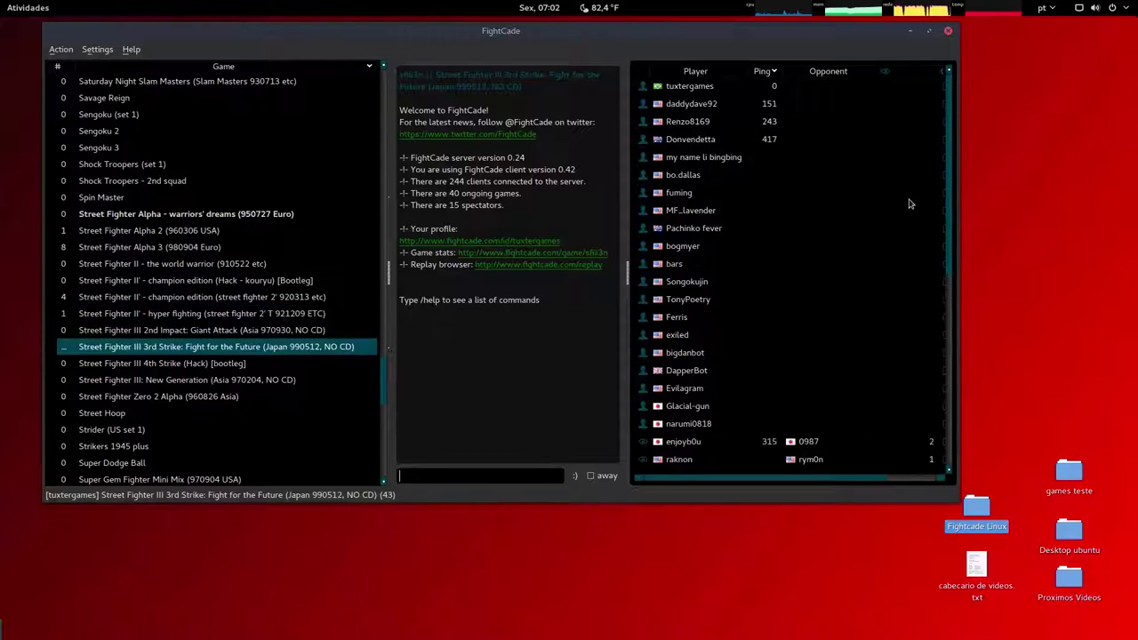
pyautogui.moveTo(948, 189); pyautogui.dragTo(957, 210)
pyautogui.scroll(-5, 788, 291)
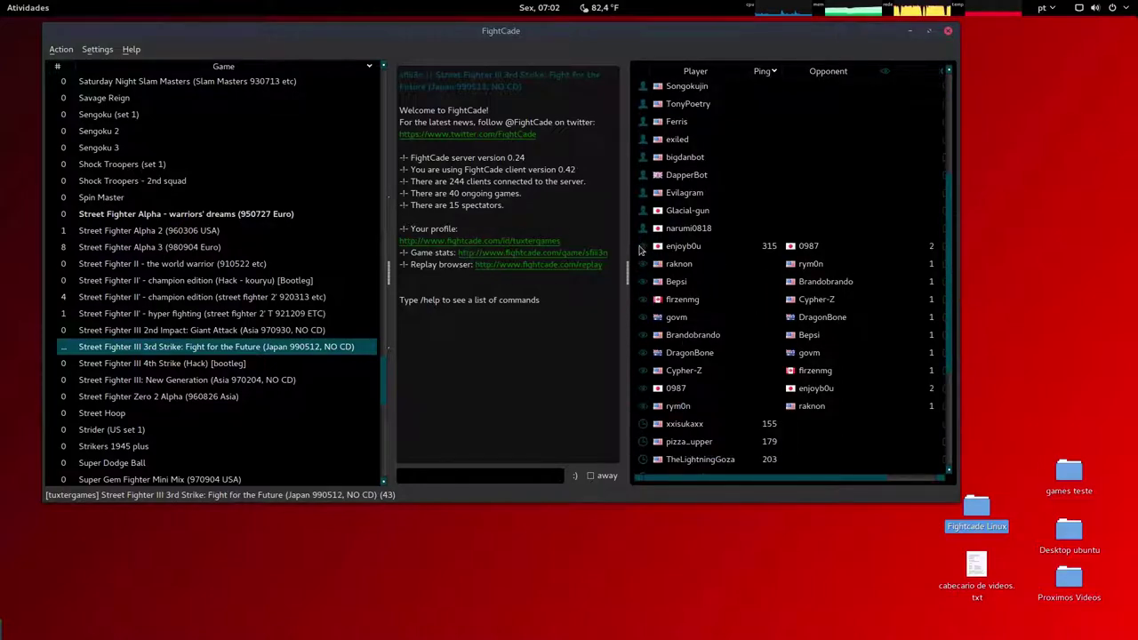
pyautogui.scroll(4, 645, 263)
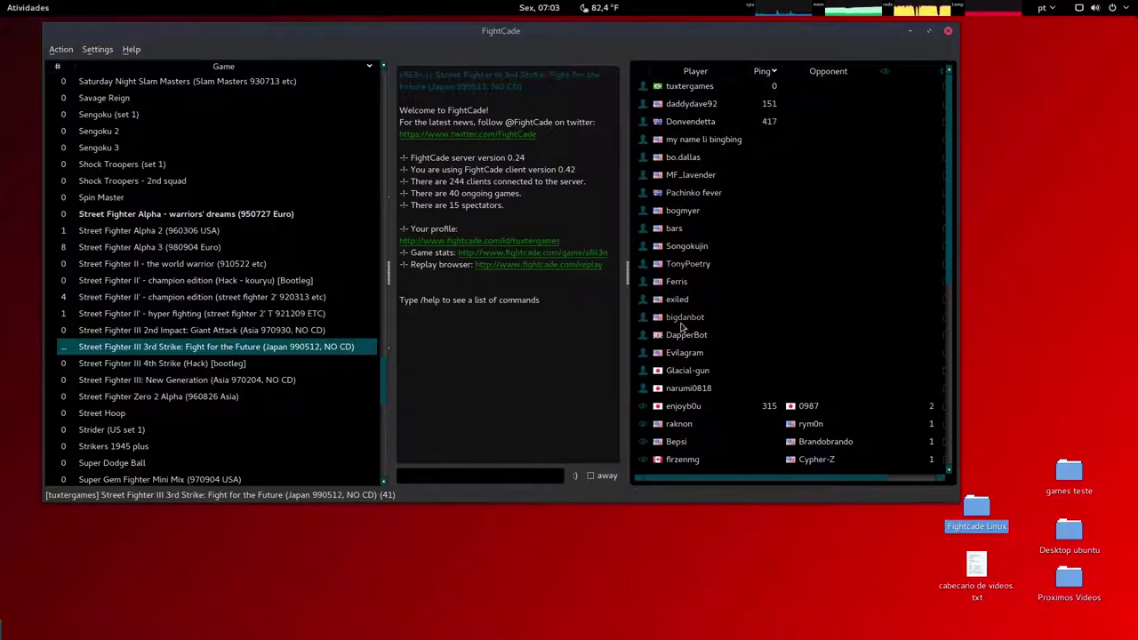
# Spectate one of the ongoing Street Fighter III 3rd Strike matches, and close the FB Alpha emulator window after watching.
pyautogui.scroll(-1, 681, 328)
pyautogui.scroll(-1, 682, 328)
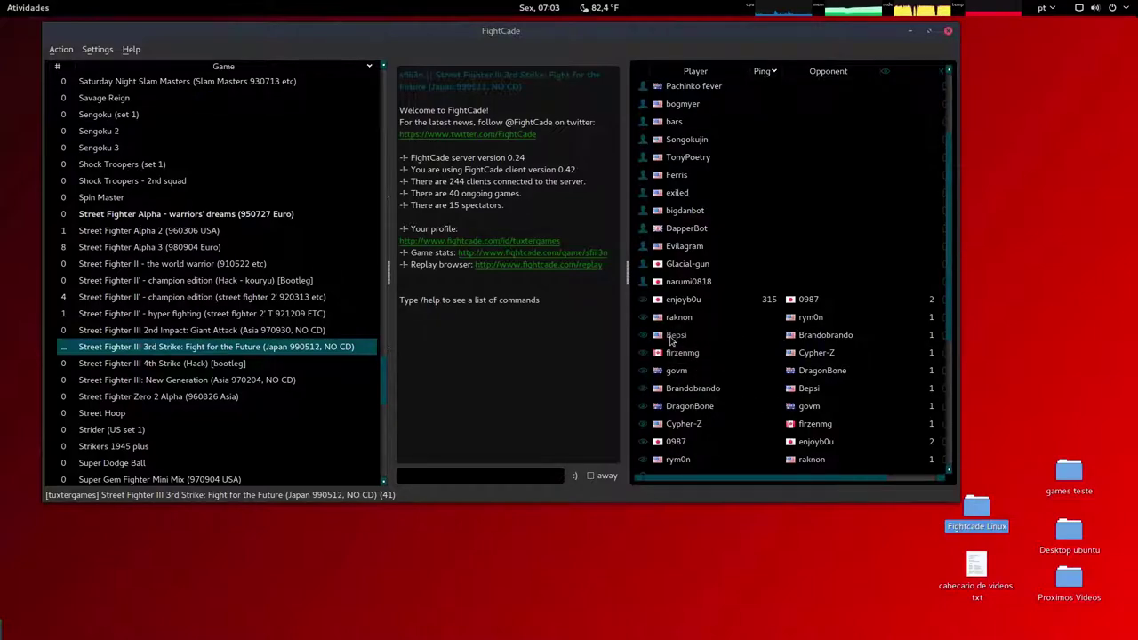
pyautogui.doubleClick(841, 355)
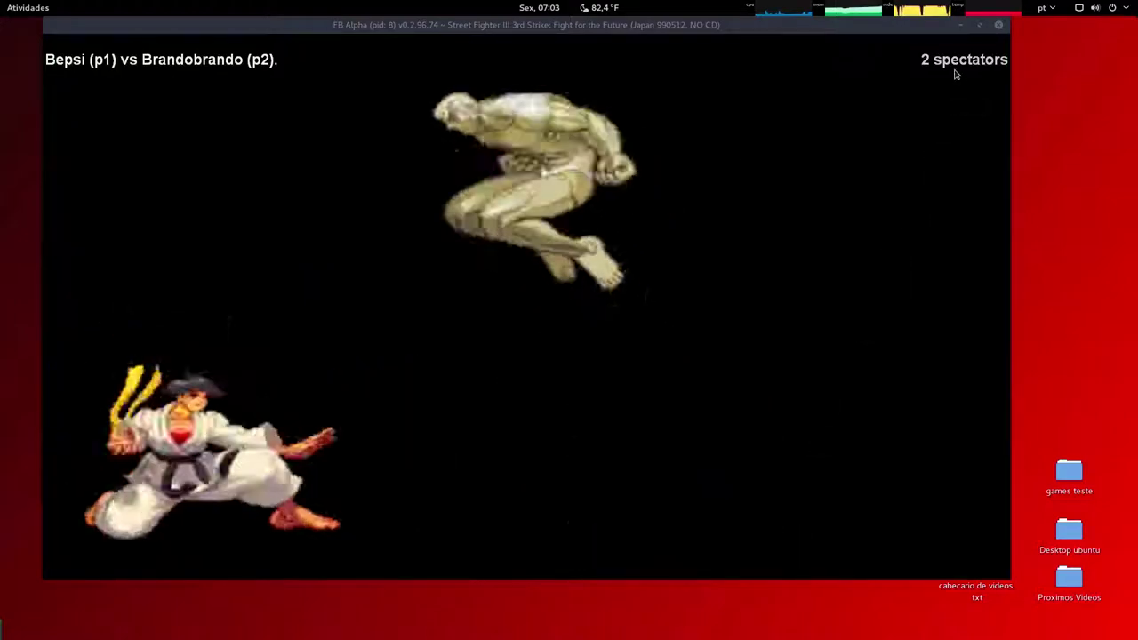
pyautogui.click(999, 24)
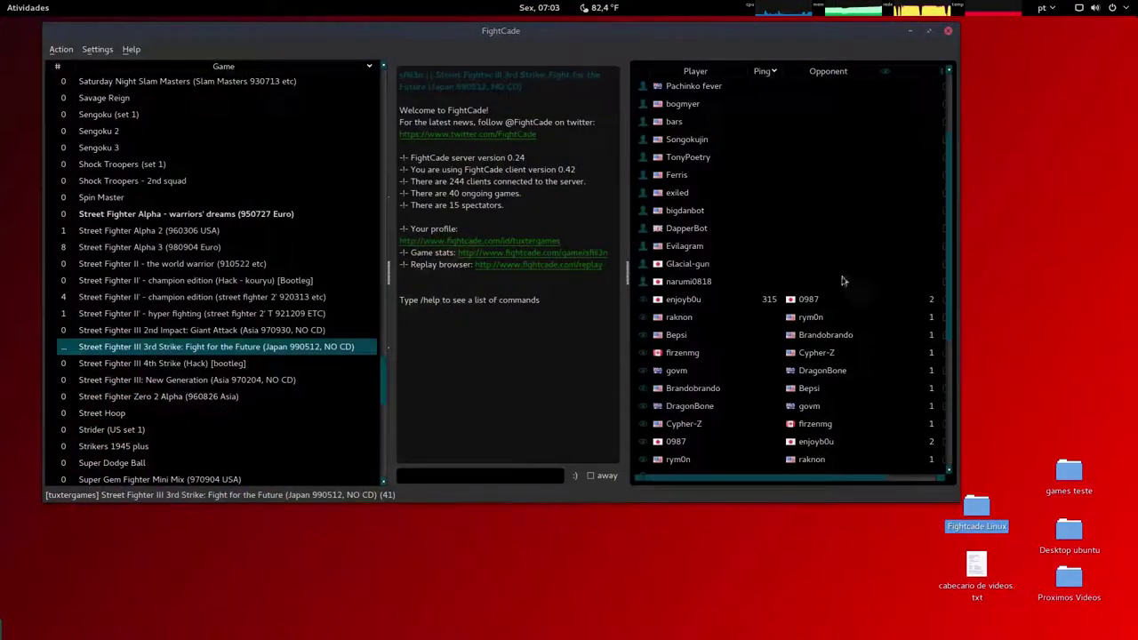
# Examine the available, playing and away players in the Street Fighter III 3rd Strike room.
pyautogui.scroll(-3, 693, 395)
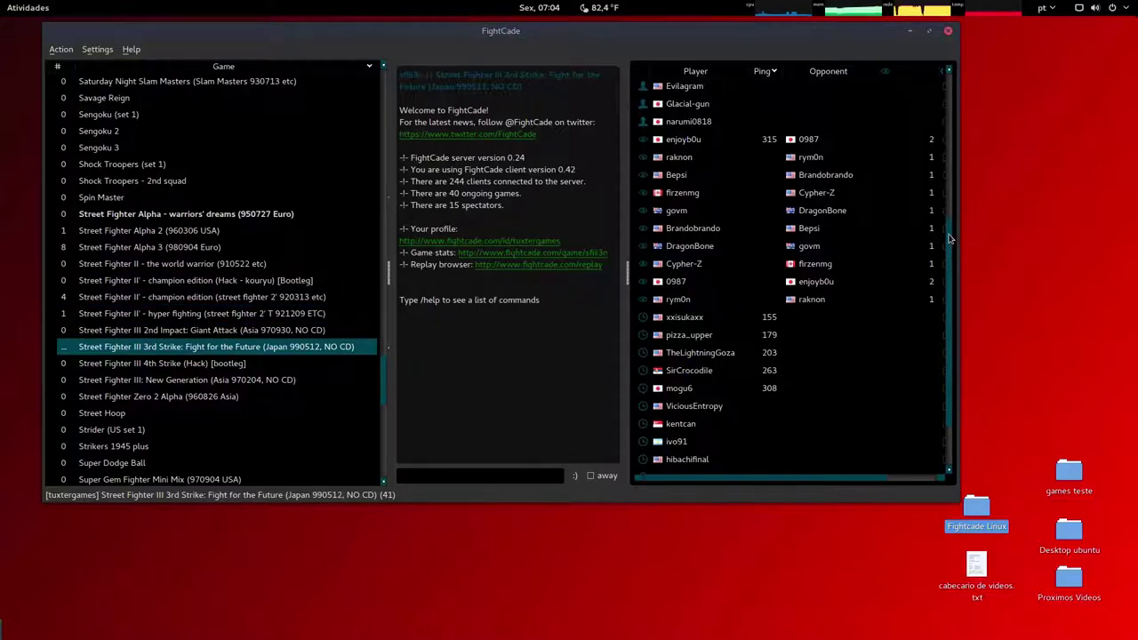
pyautogui.scroll(5, 951, 233)
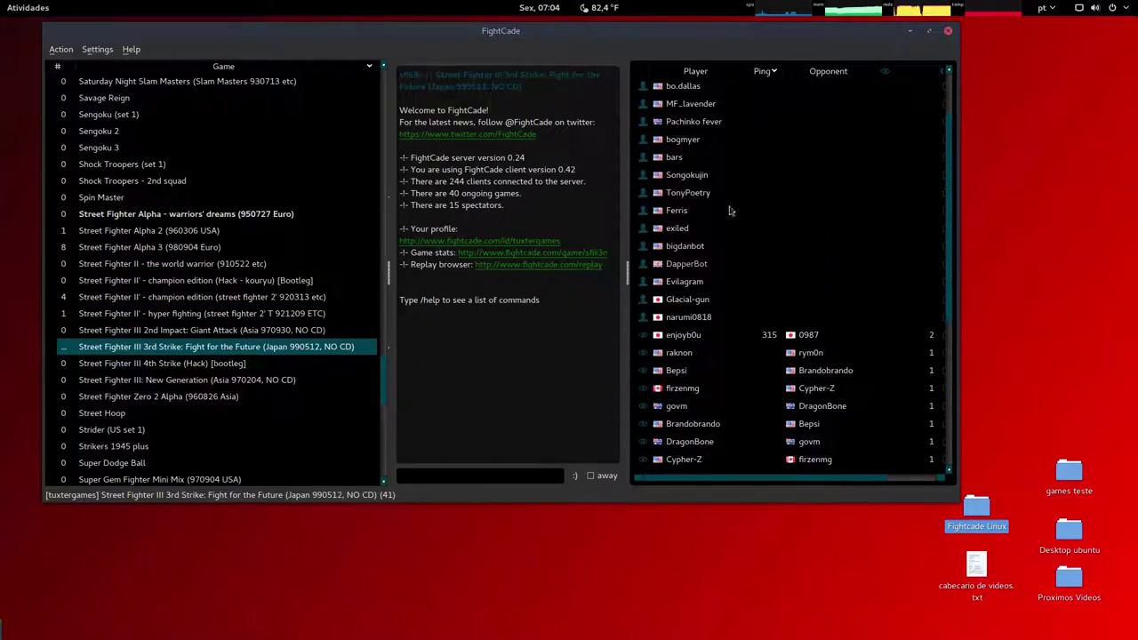
pyautogui.scroll(-4, 731, 366)
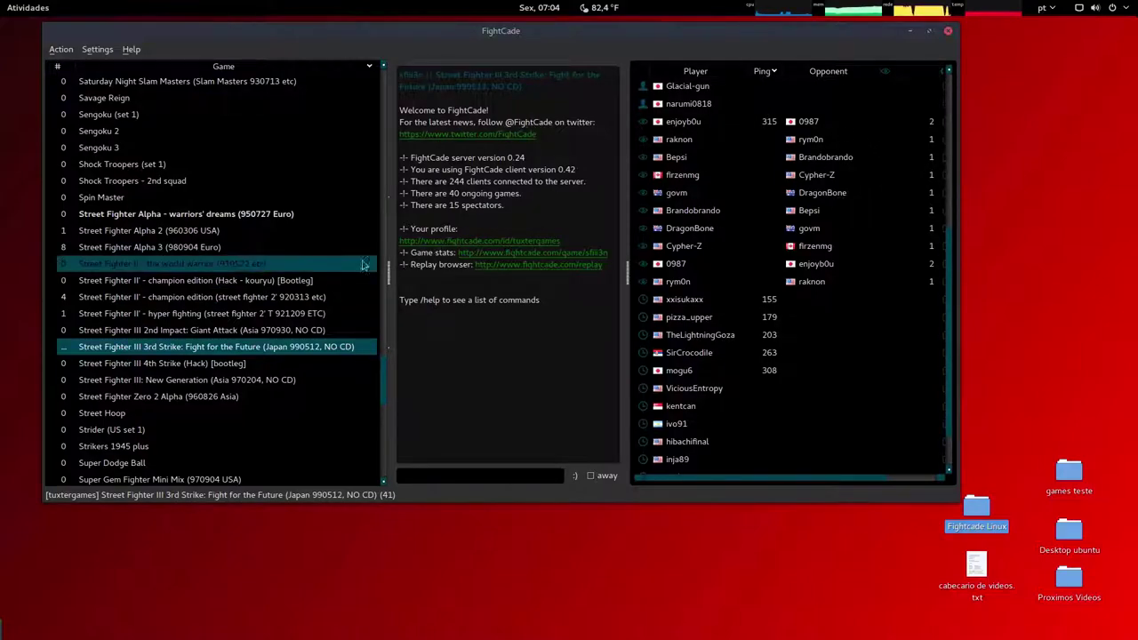
# Try to join the Street Fighter Alpha 3 (980904 Euro) room, and close the FightCade client.
pyautogui.click(176, 265)
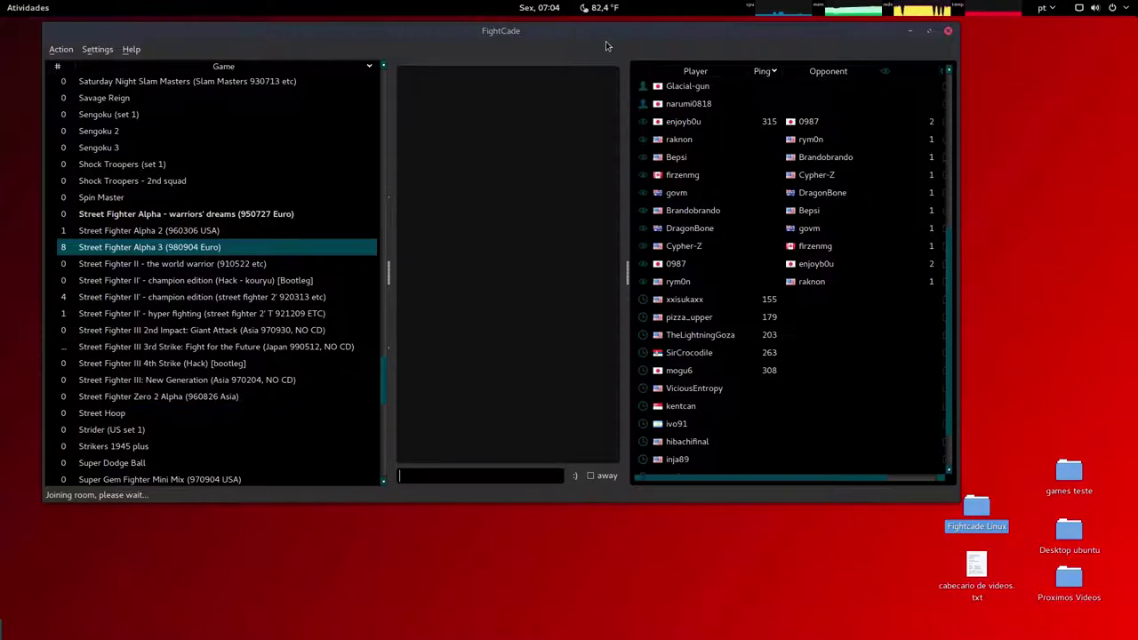
pyautogui.moveTo(606, 41); pyautogui.dragTo(636, 57)
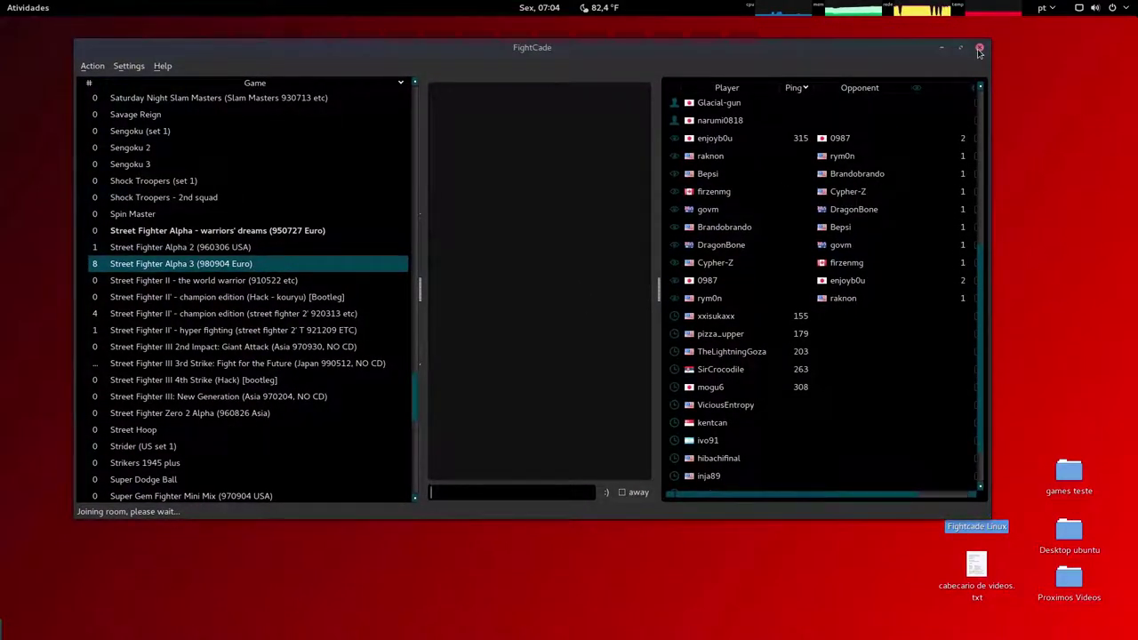
pyautogui.click(979, 49)
# Relaunch FightCade by searching the applications for "fight", and log in with the saved credentials.
pyautogui.moveTo(2, 1)
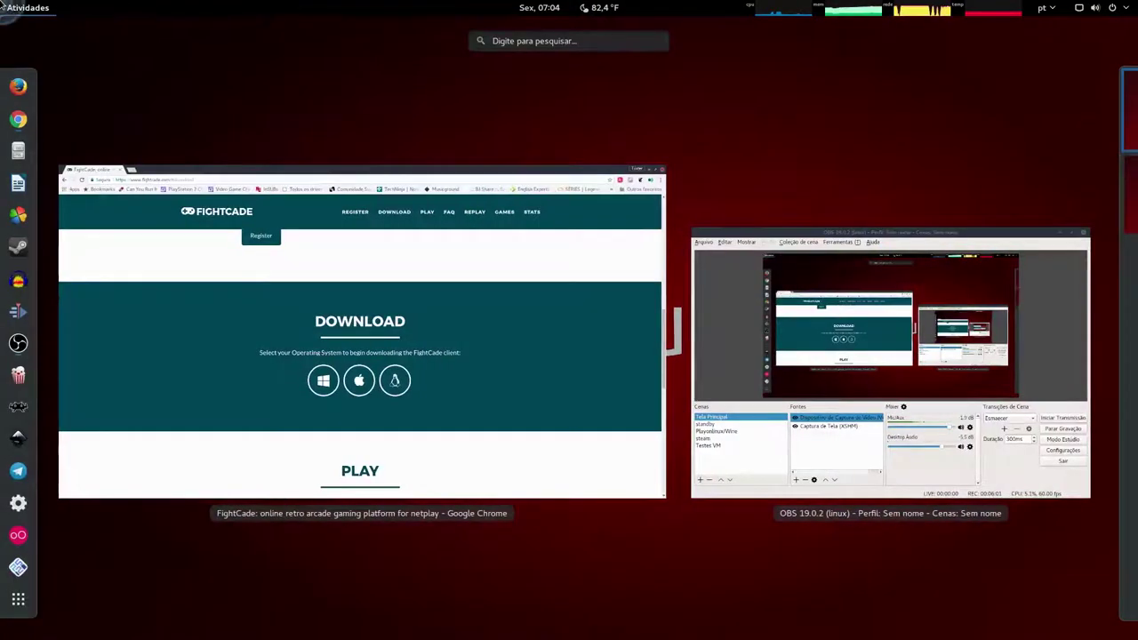
pyautogui.write('fight')
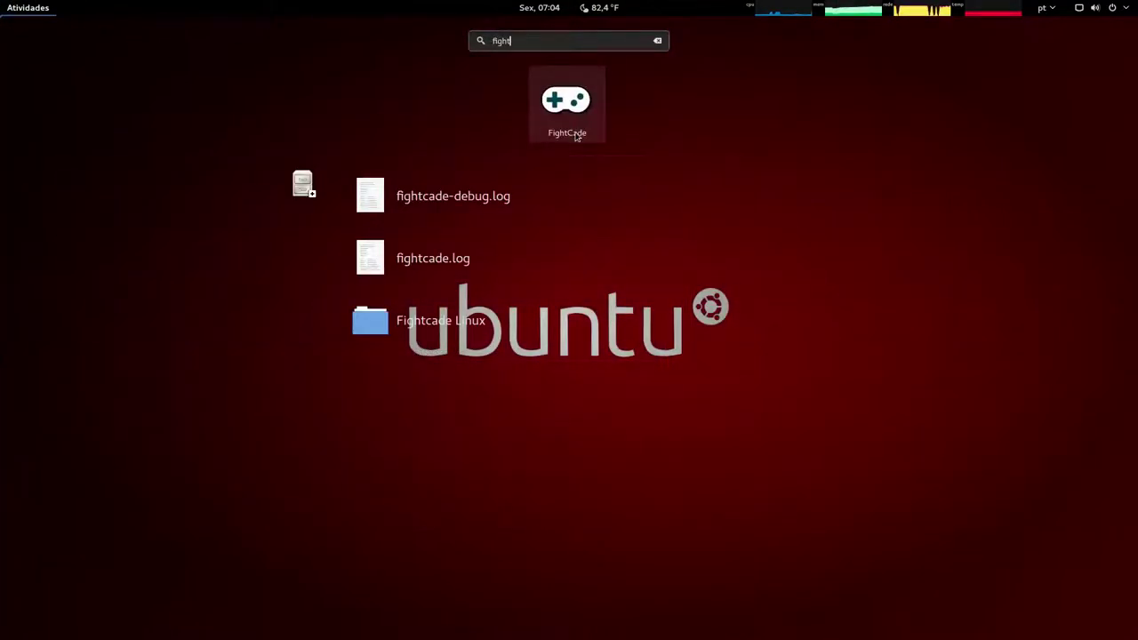
pyautogui.click(576, 131)
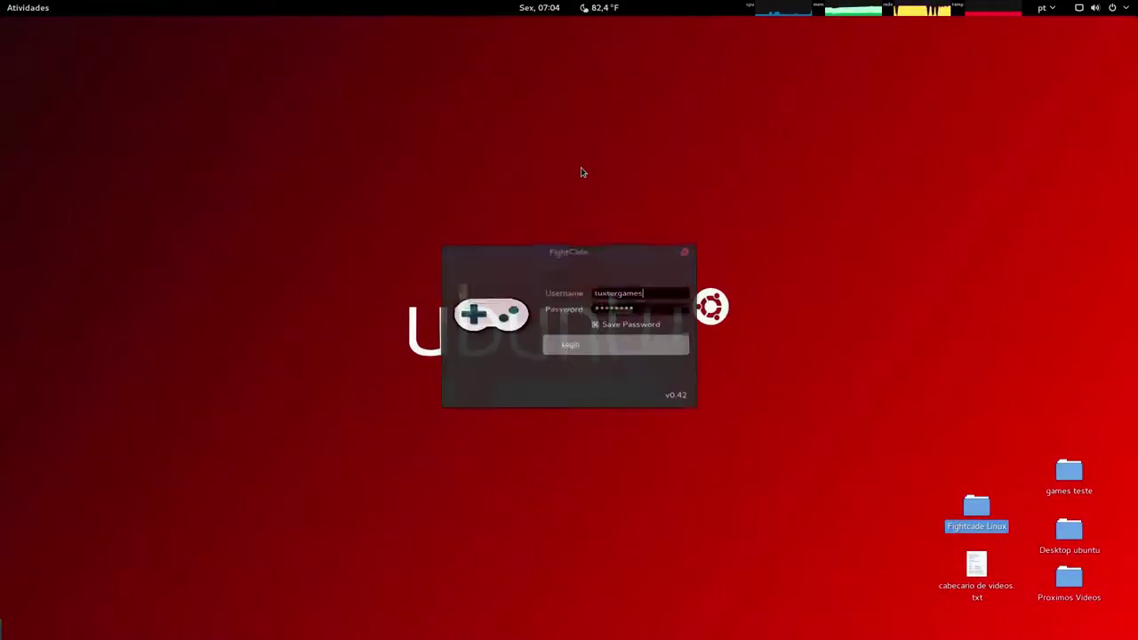
pyautogui.click(599, 348)
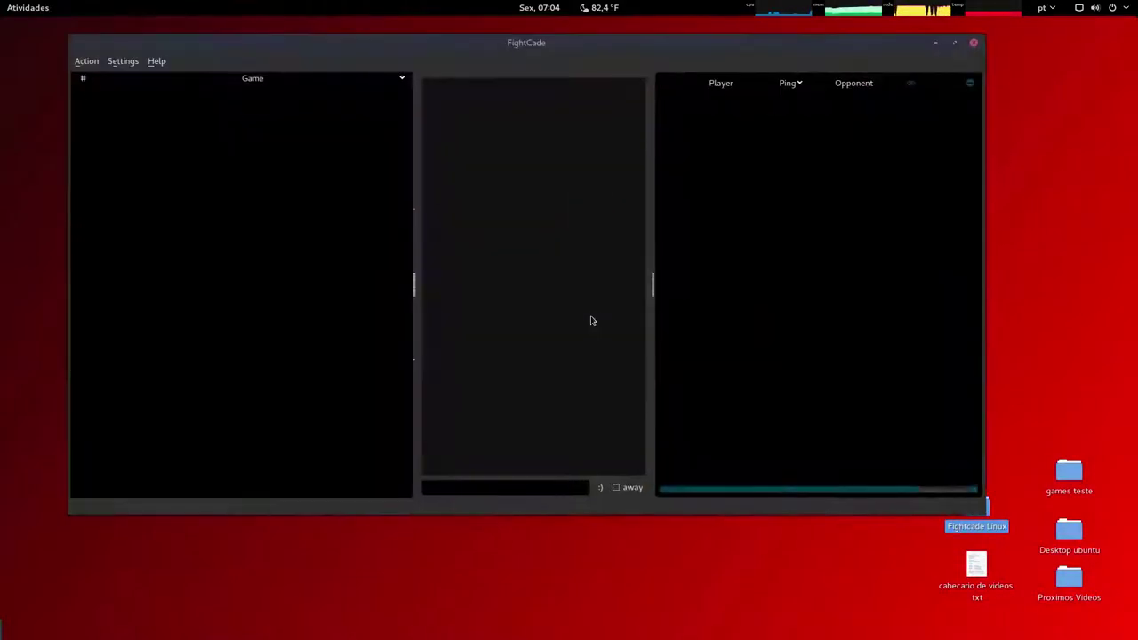
# Visit the rooms of X-Men - children of the atom, Marvel Super Heroes and Marvel vs Capcom - clash of super heroes.
pyautogui.scroll(-9, 274, 334)
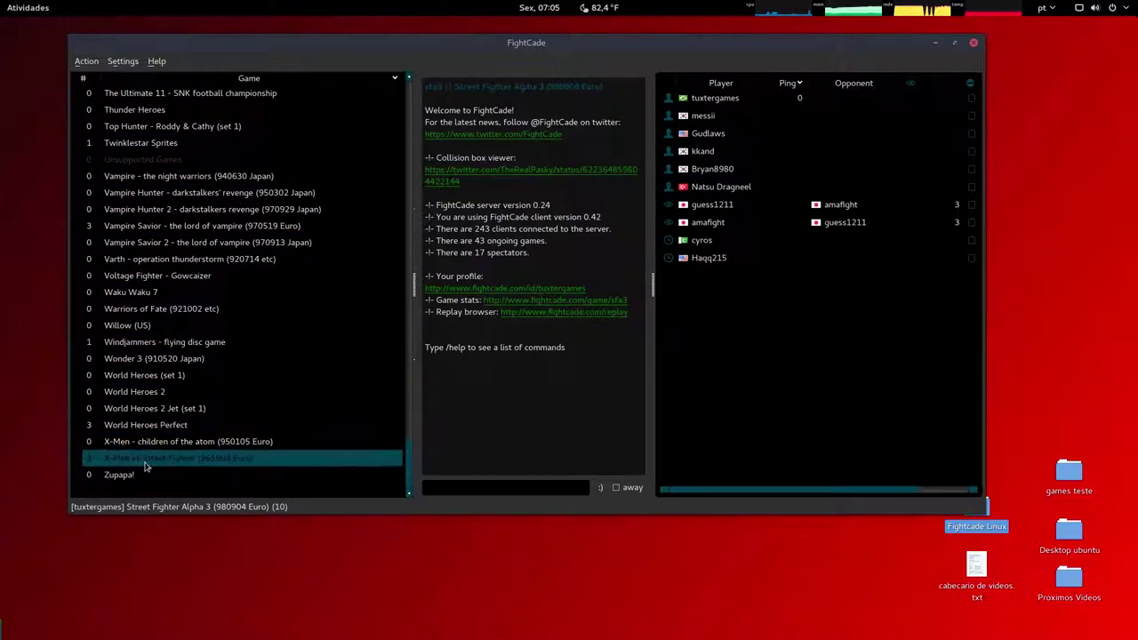
pyautogui.click(189, 442)
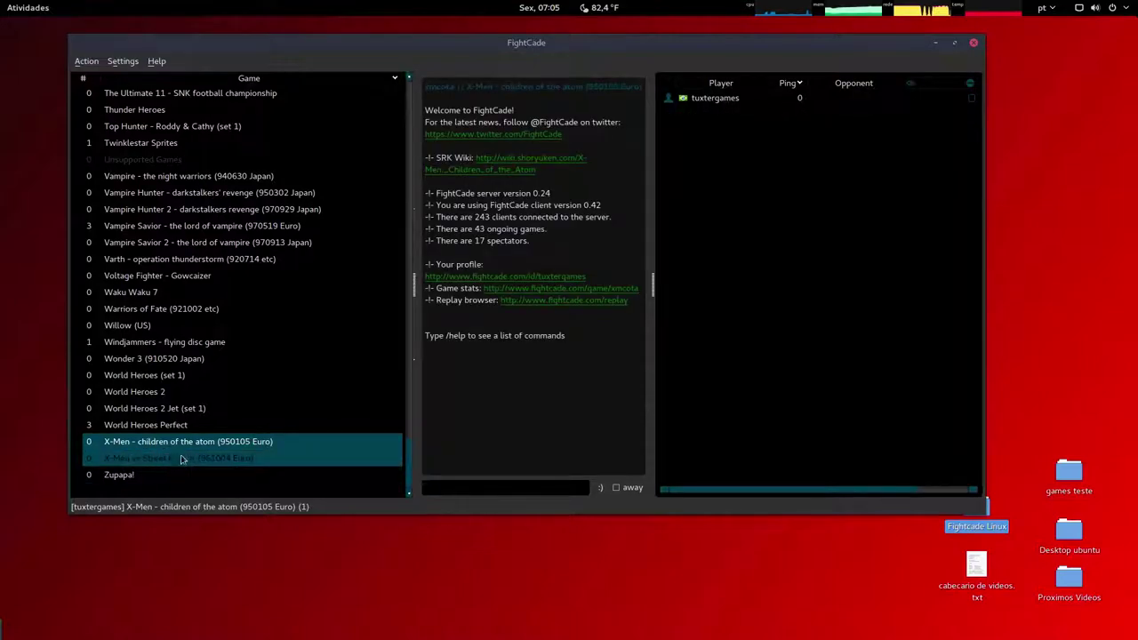
pyautogui.scroll(20, 196, 400)
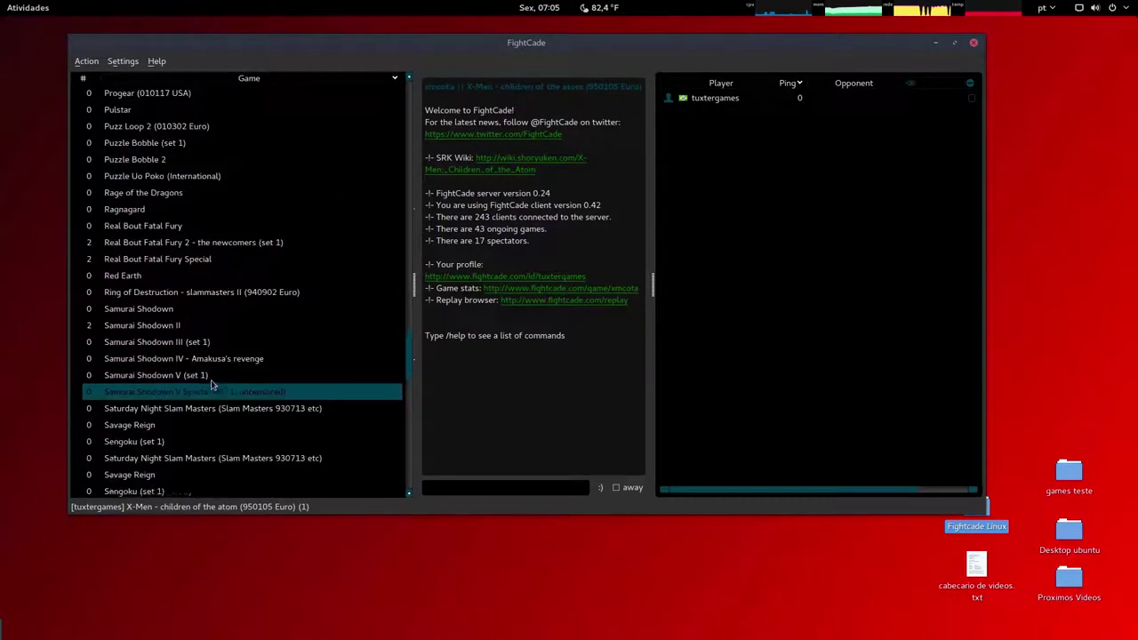
pyautogui.scroll(15, 213, 382)
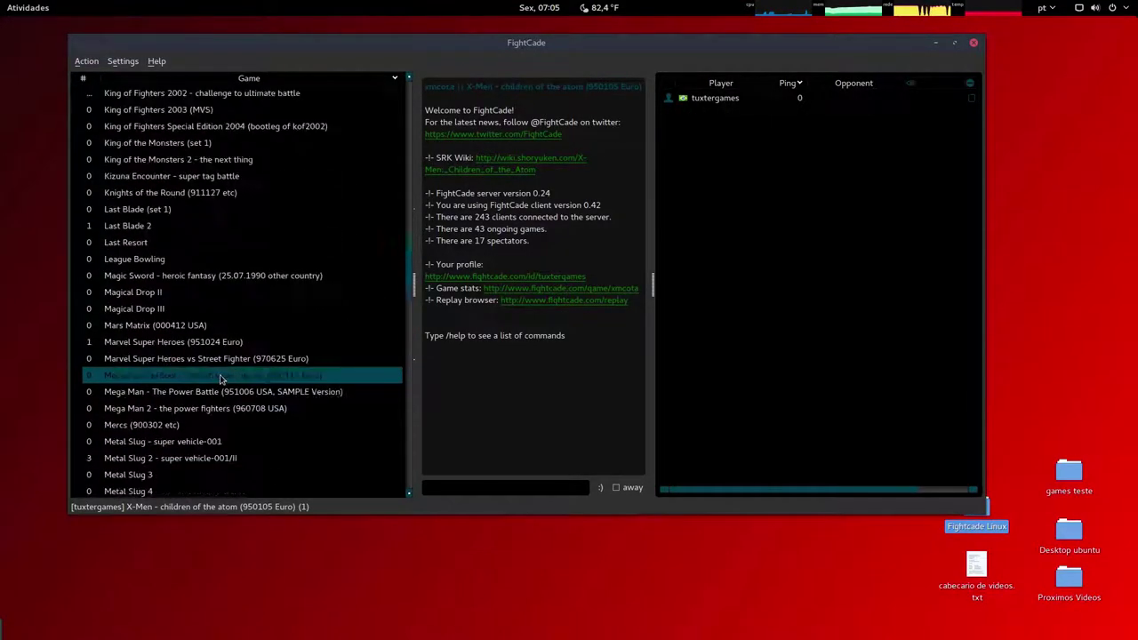
pyautogui.click(236, 343)
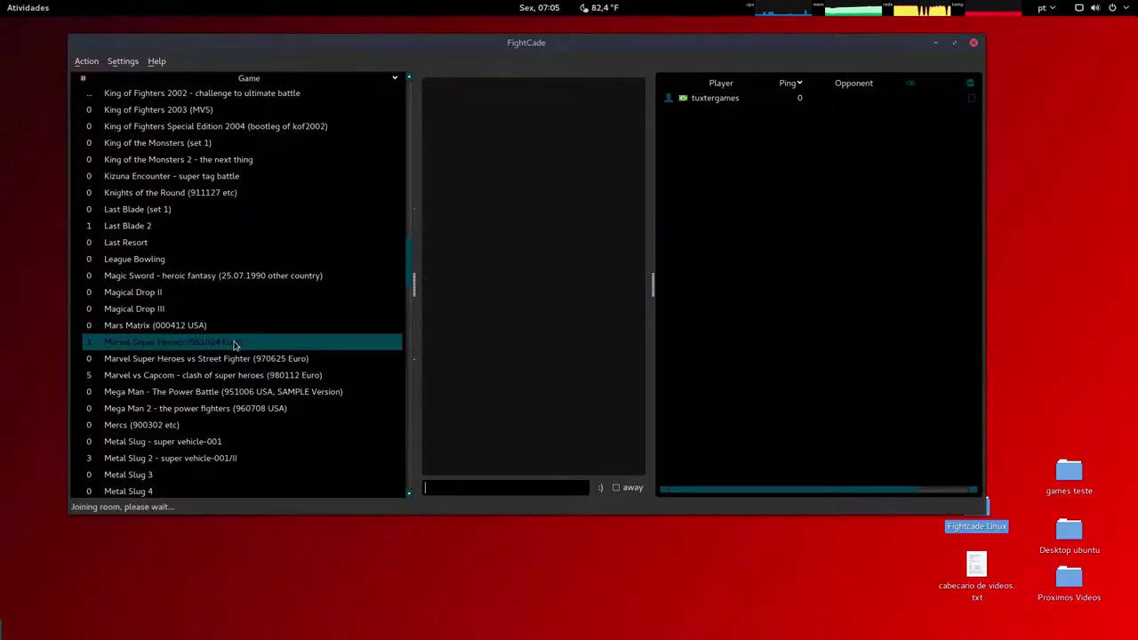
pyautogui.click(222, 391)
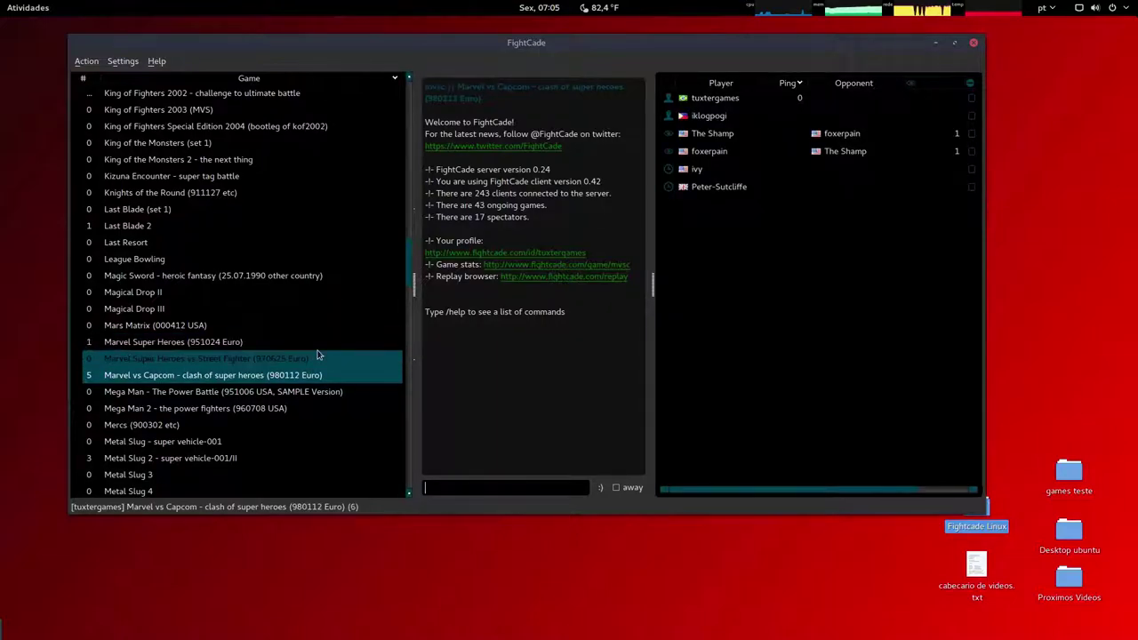
# Join the Street Fighter Alpha - warriors' dreams (950727 Euro) room and launch its game in the emulator.
pyautogui.scroll(-12, 318, 355)
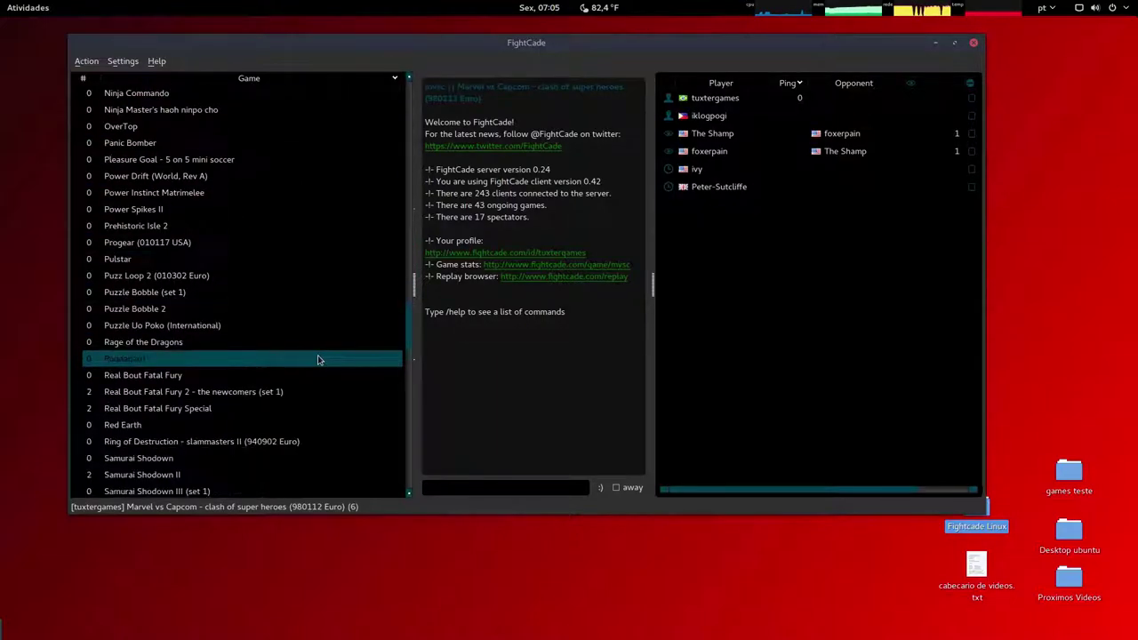
pyautogui.scroll(-8, 318, 359)
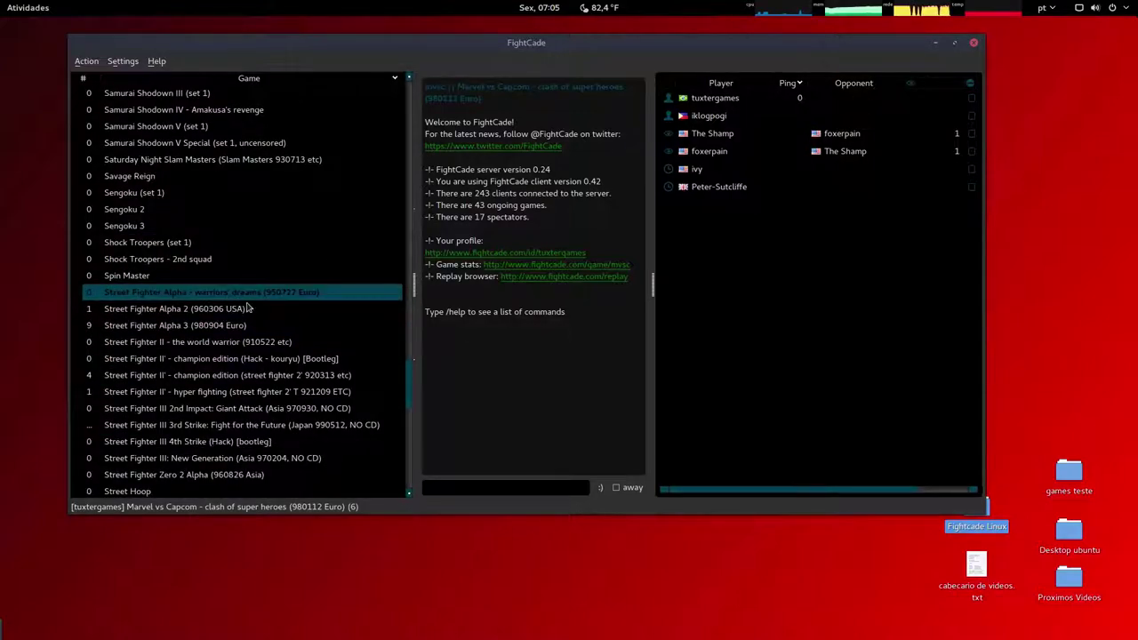
pyautogui.click(177, 296)
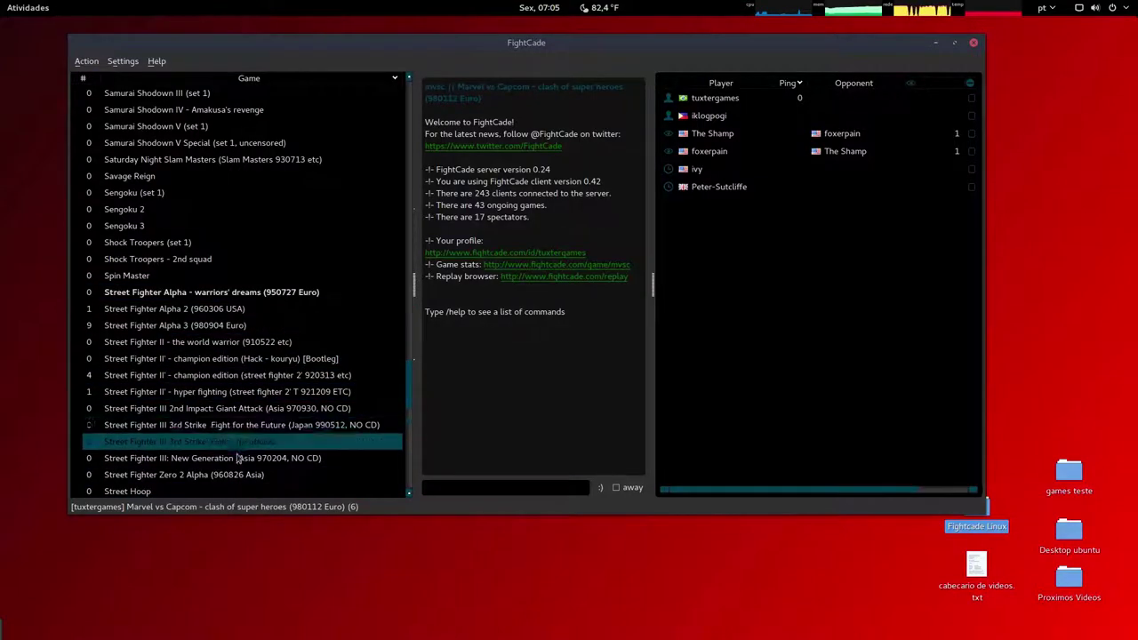
pyautogui.scroll(-1, 236, 459)
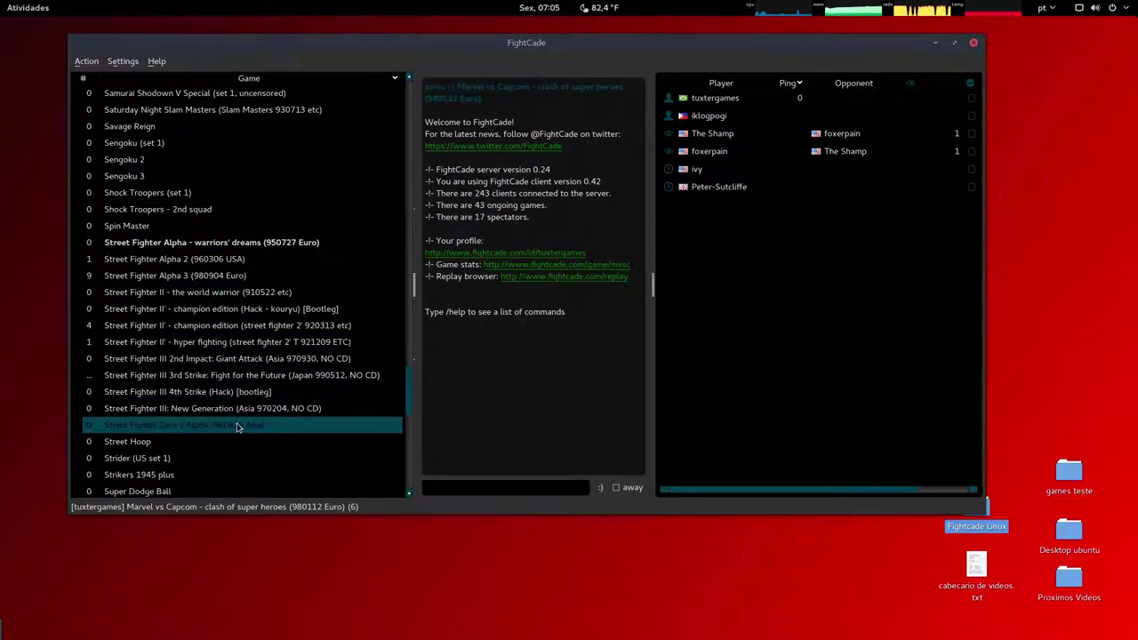
pyautogui.click(240, 248)
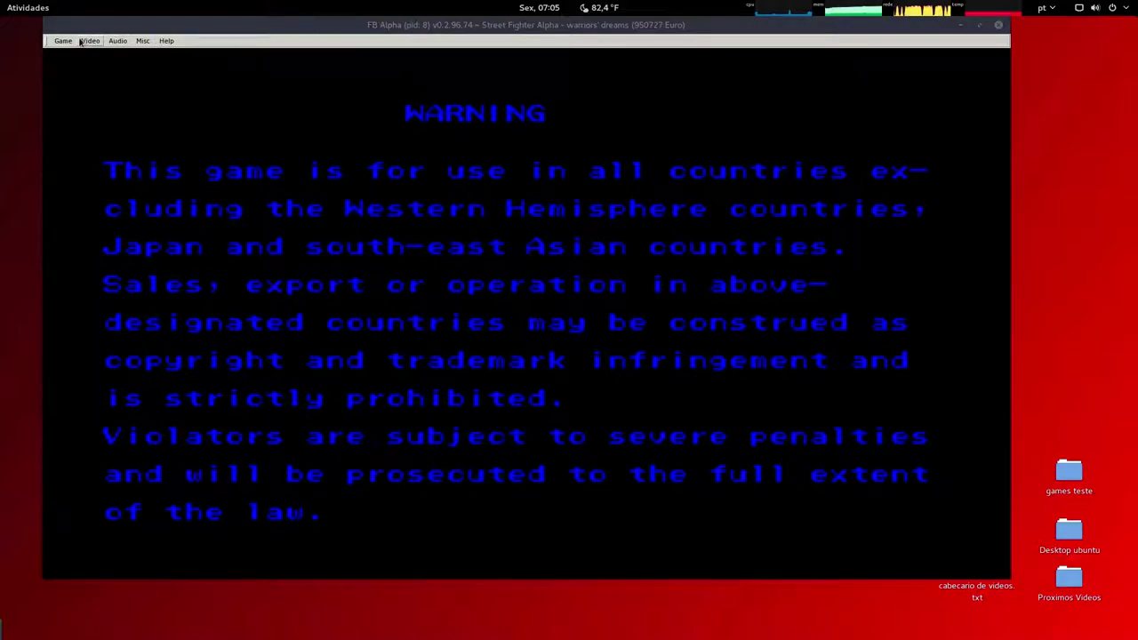
# Review the emulator's game input mappings for player 1 and close the mapping dialog.
pyautogui.click(63, 41)
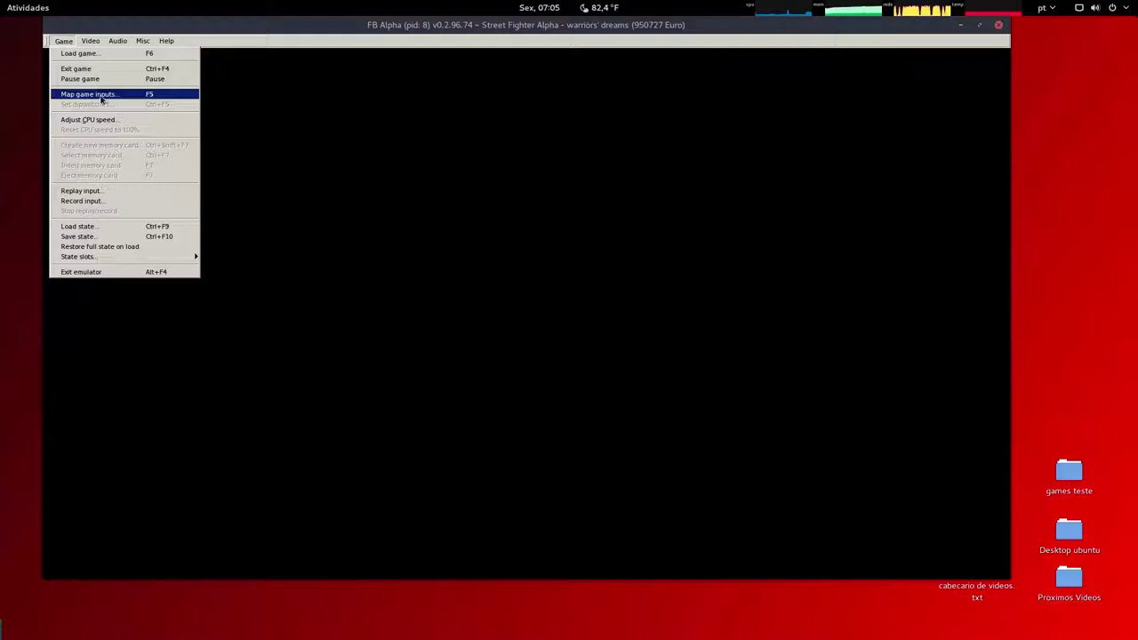
pyautogui.click(344, 134)
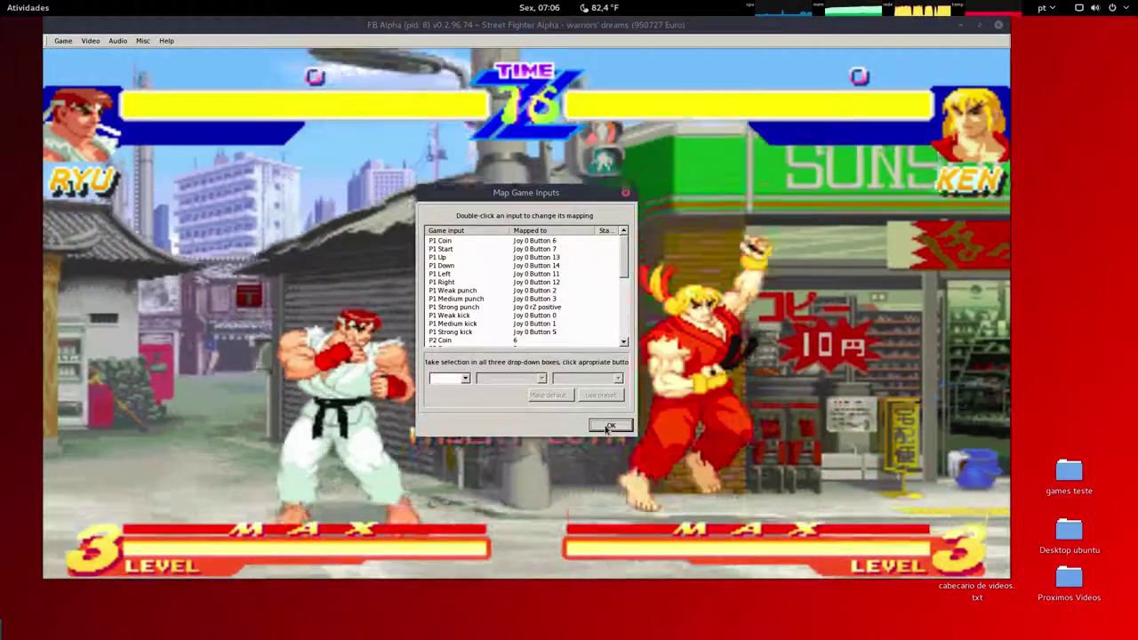
pyautogui.click(608, 426)
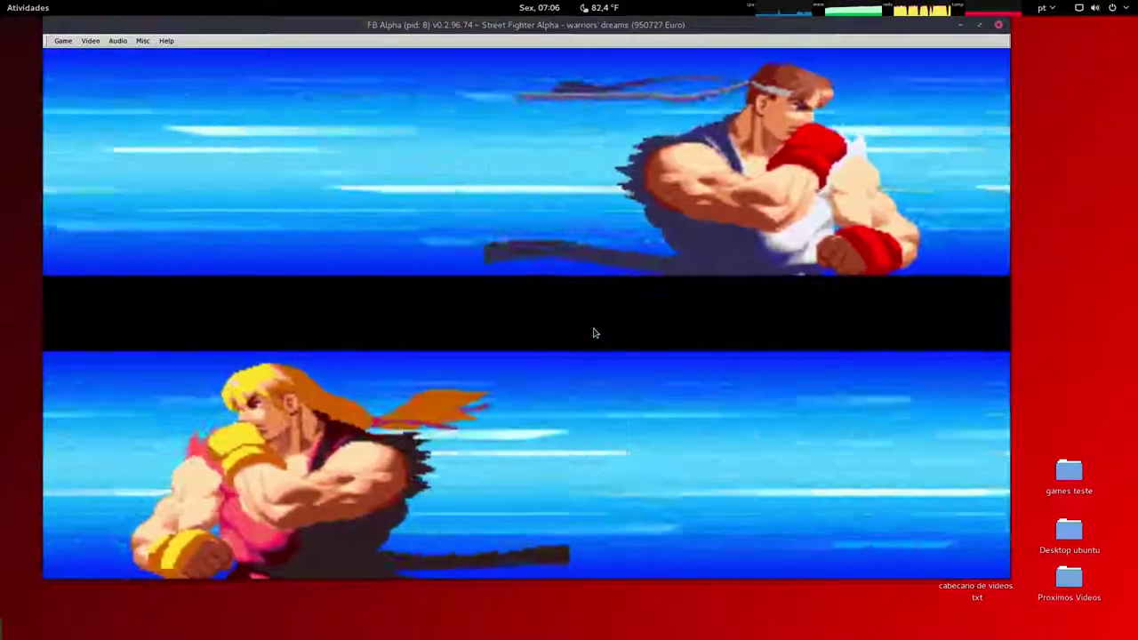
# Open the game's test menu and exit it.
pyautogui.press('F3')
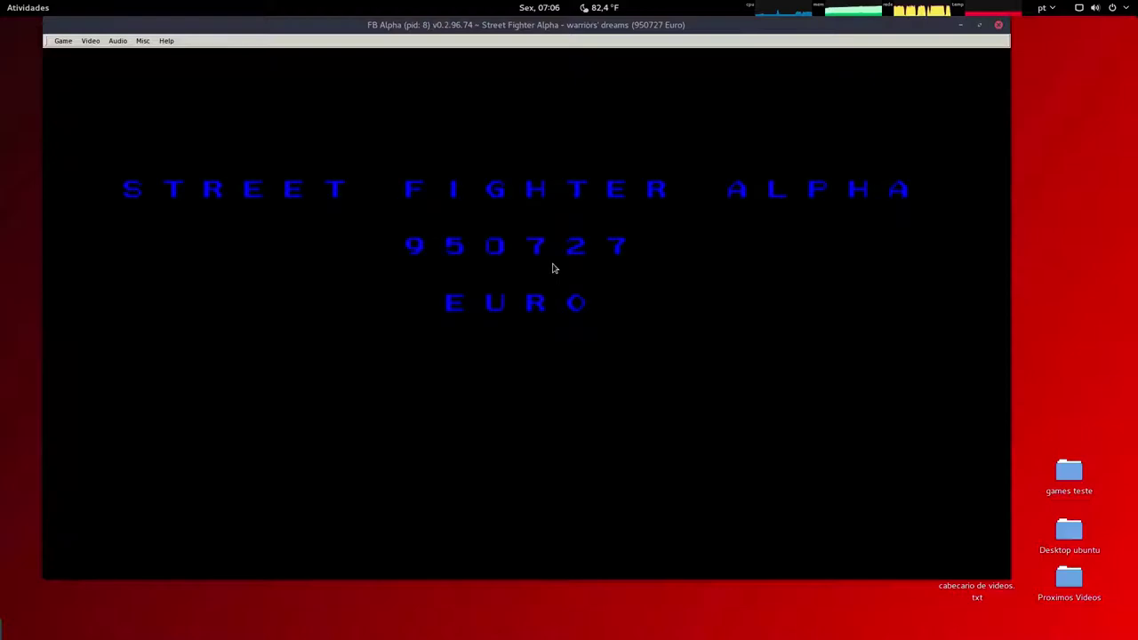
pyautogui.press('F2')
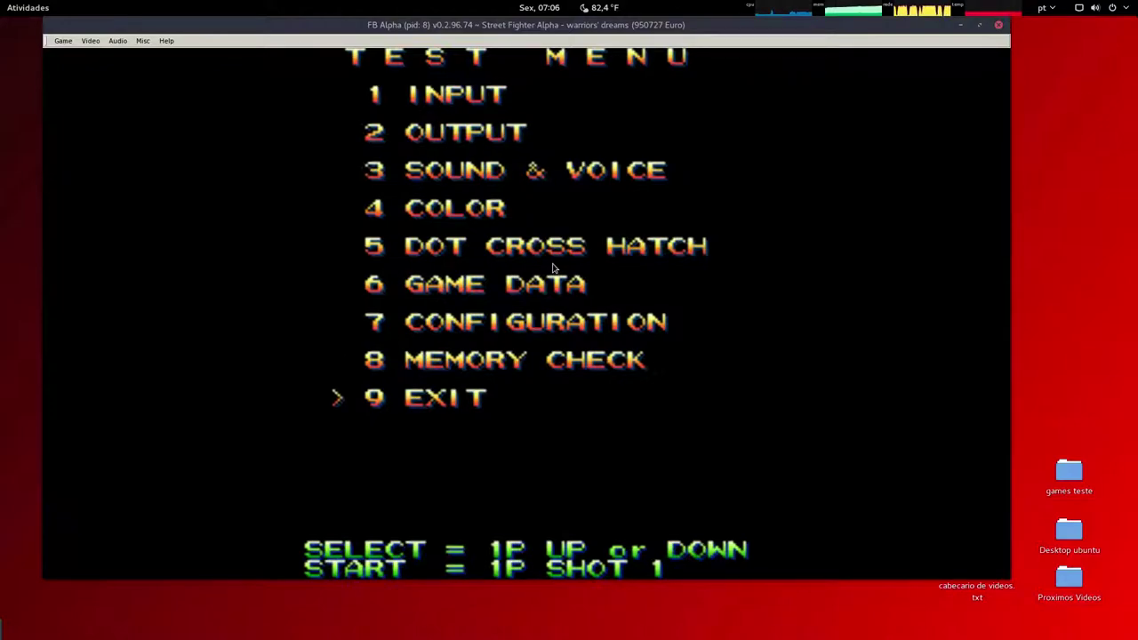
pyautogui.press('a')
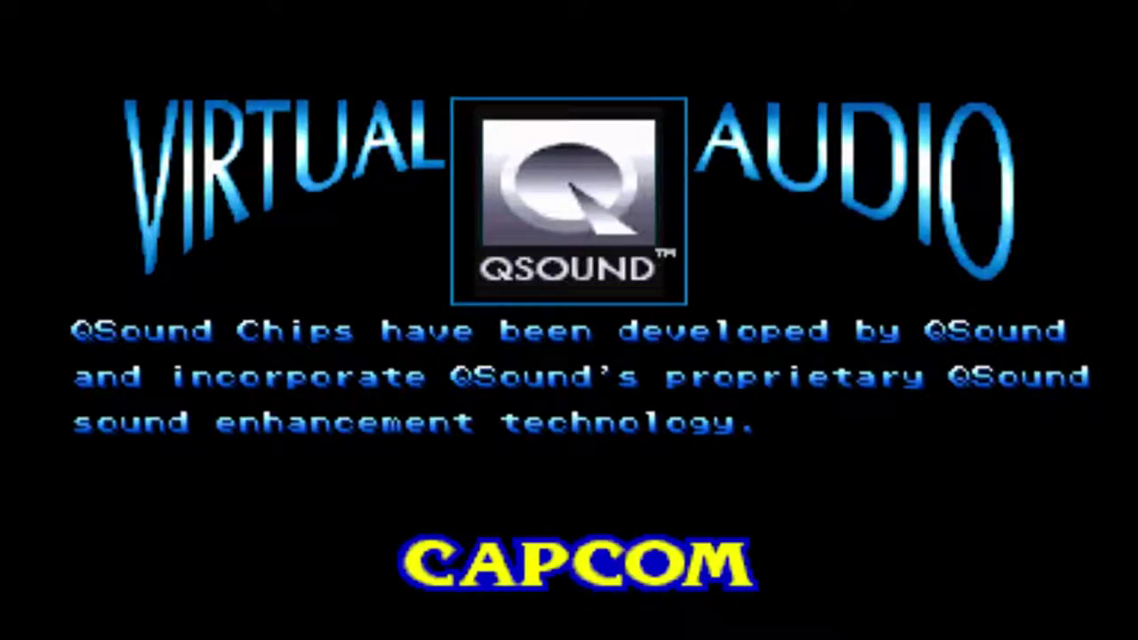
# Insert credits and start a one-player game, choosing Ryu with the turbo speed on.
pyautogui.press('5')
pyautogui.press('5')
pyautogui.press('5')
pyautogui.press('1')
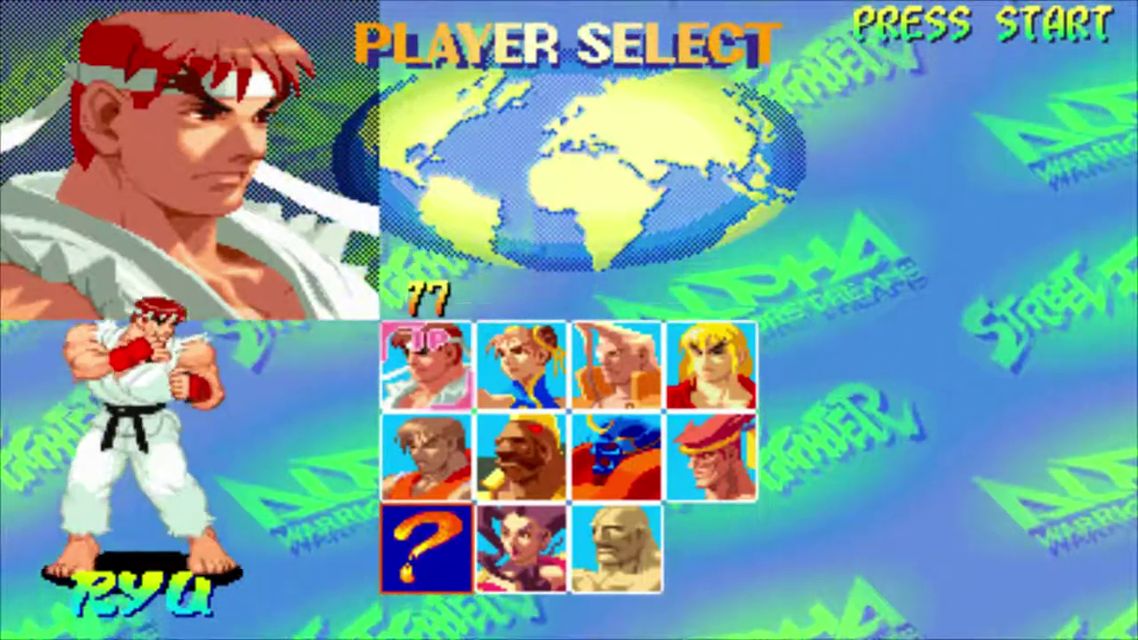
pyautogui.press('Right')
pyautogui.press('Right')
pyautogui.press('Left')
pyautogui.press('Left')
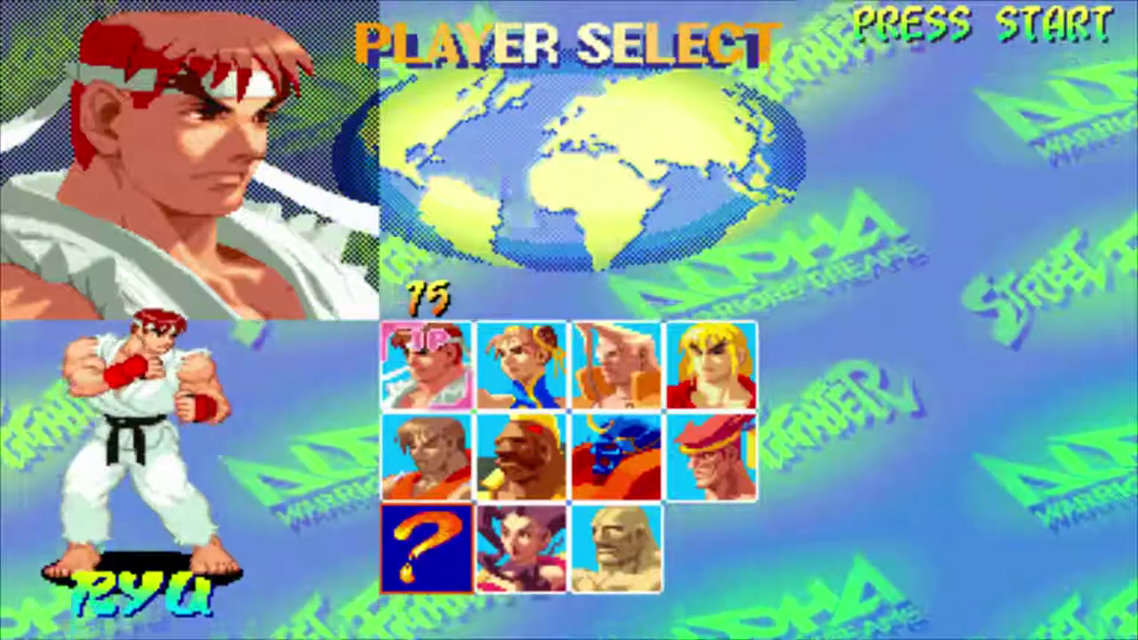
pyautogui.press('ctrl')
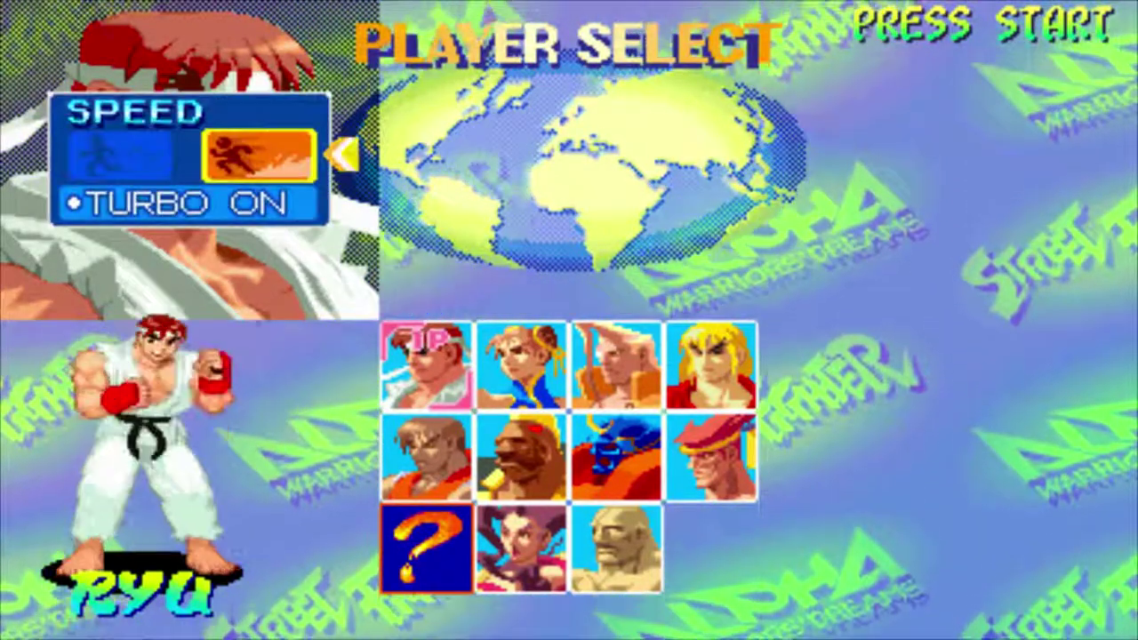
pyautogui.press('ctrl')
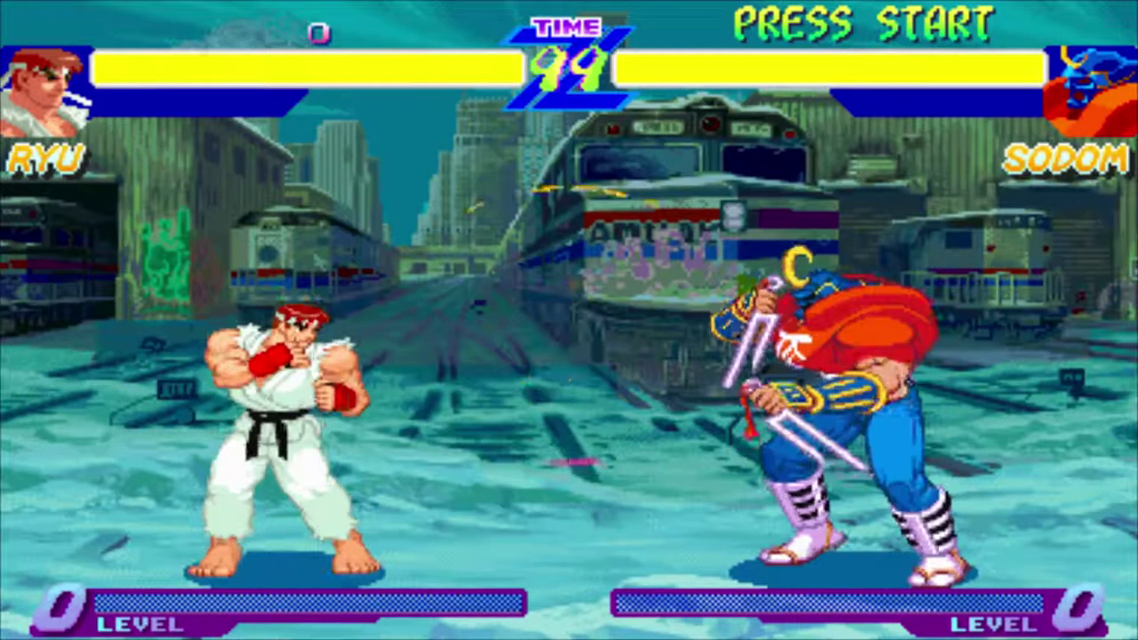
pyautogui.press('Up')
pyautogui.press('shift')
pyautogui.press('ctrl')
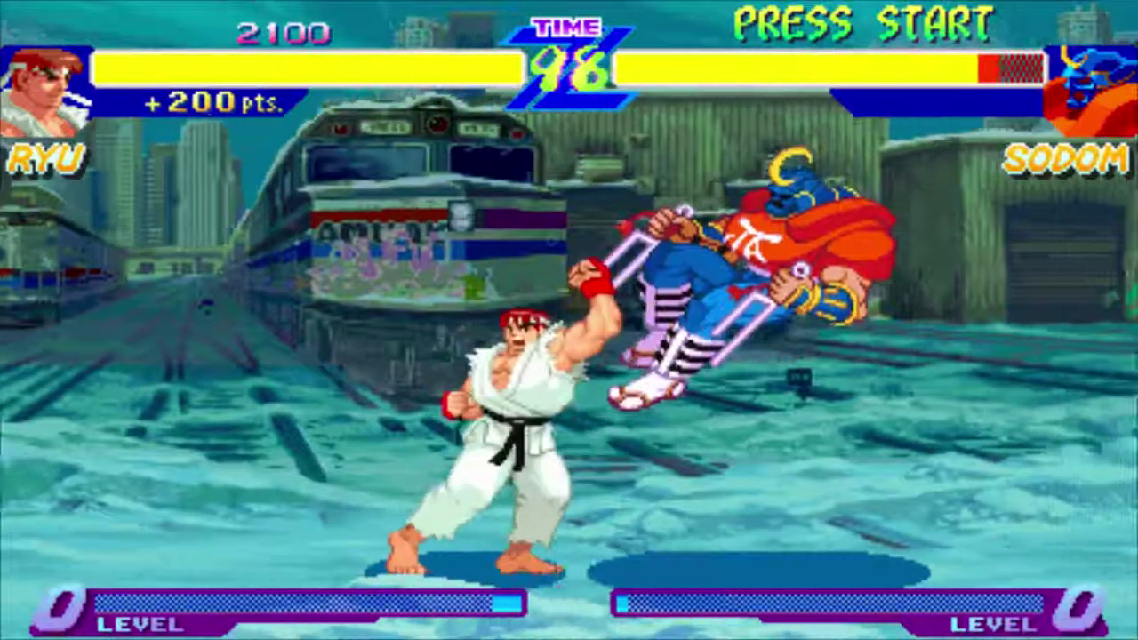
pyautogui.press('Up')
pyautogui.press('shift')
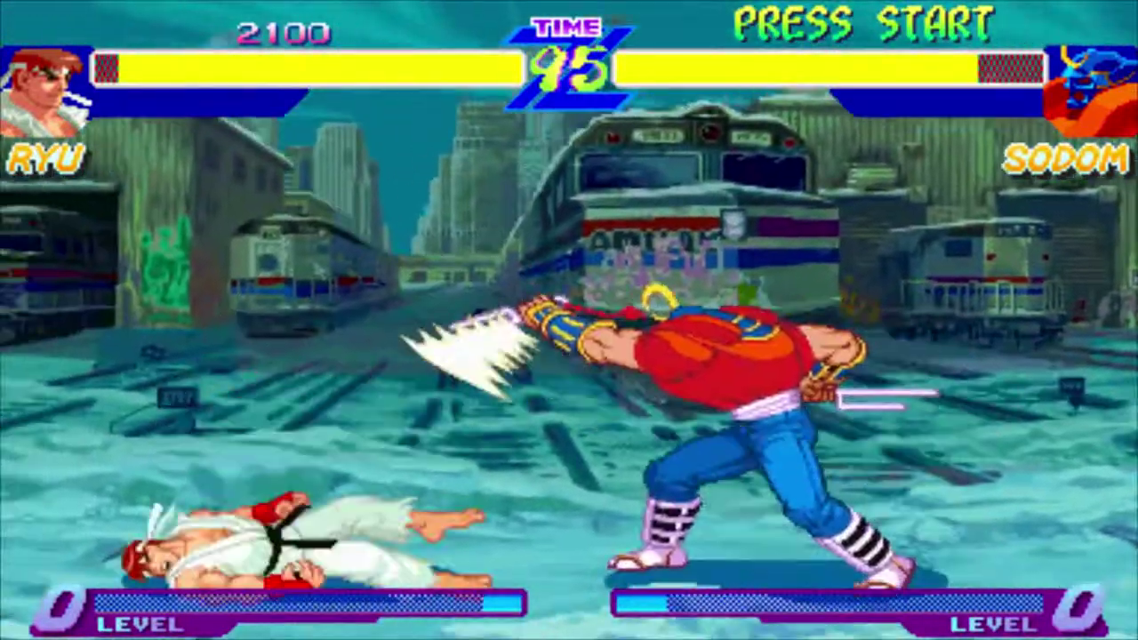
pyautogui.press('Down')
pyautogui.press('ctrl')
pyautogui.press('Up')
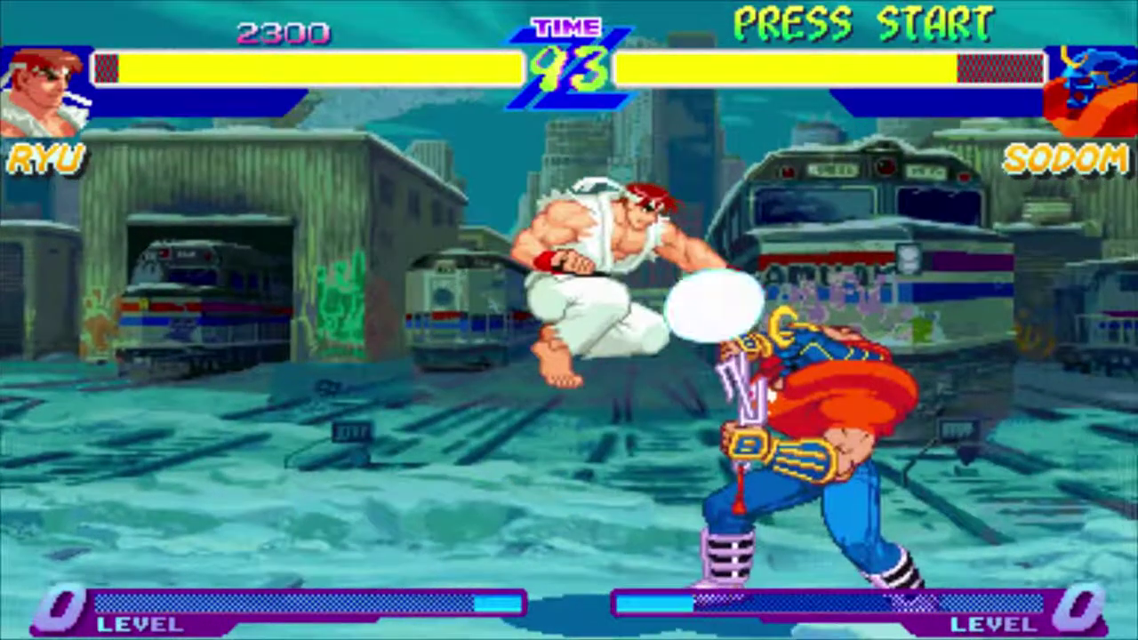
pyautogui.press('Down')
pyautogui.press('shift')
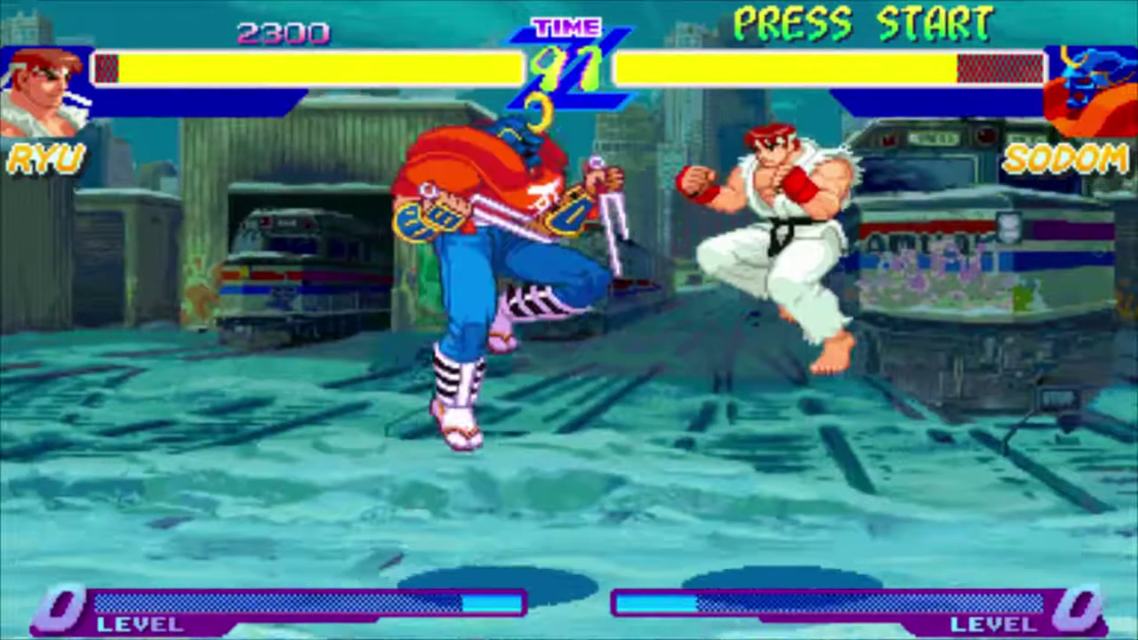
pyautogui.press('shift')
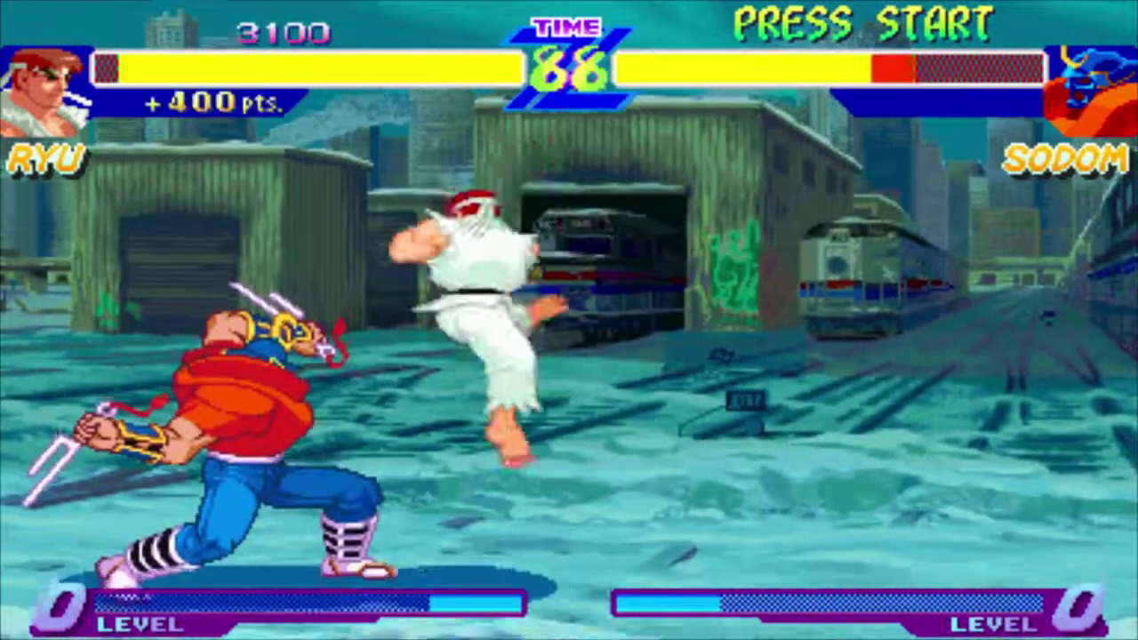
pyautogui.press('Left')
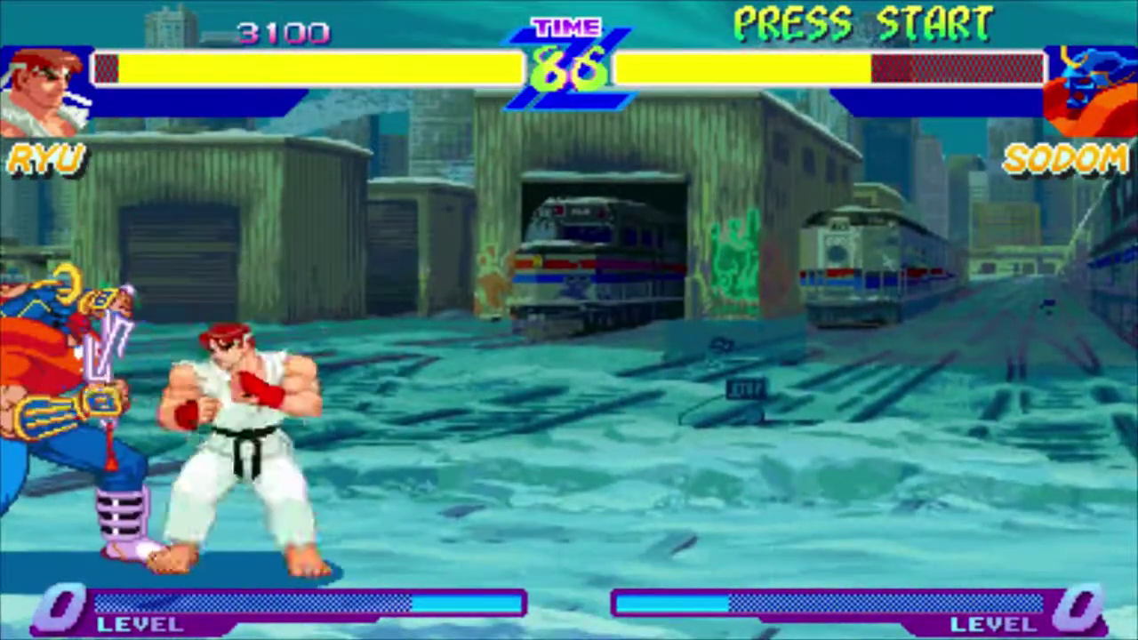
pyautogui.press('Down')
pyautogui.press('Left')
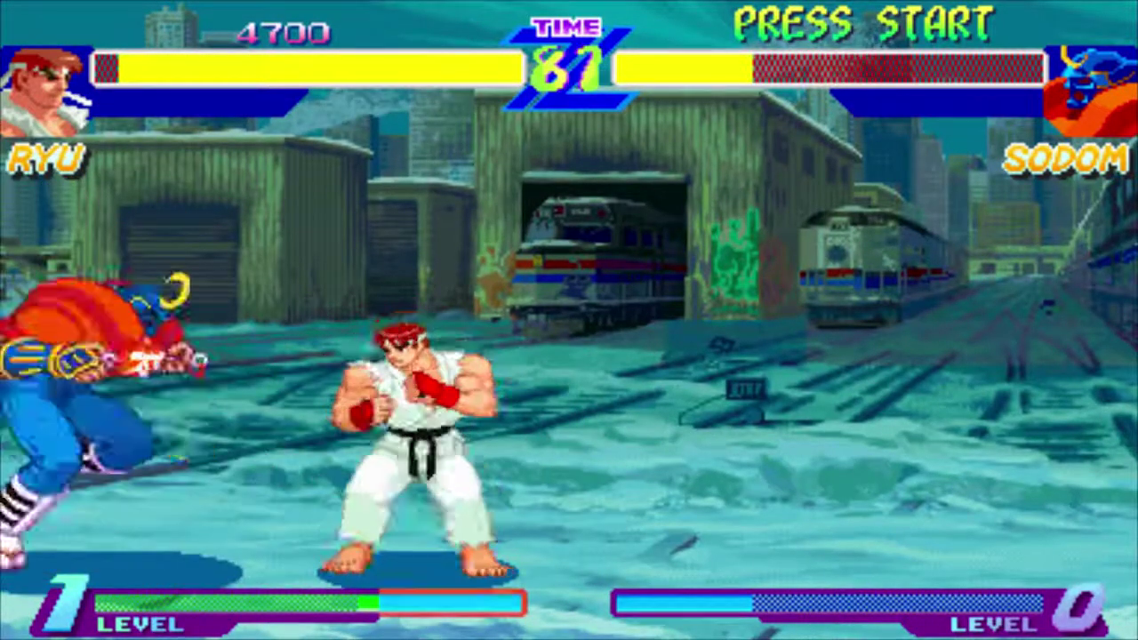
pyautogui.press('Up')
pyautogui.press('Up')
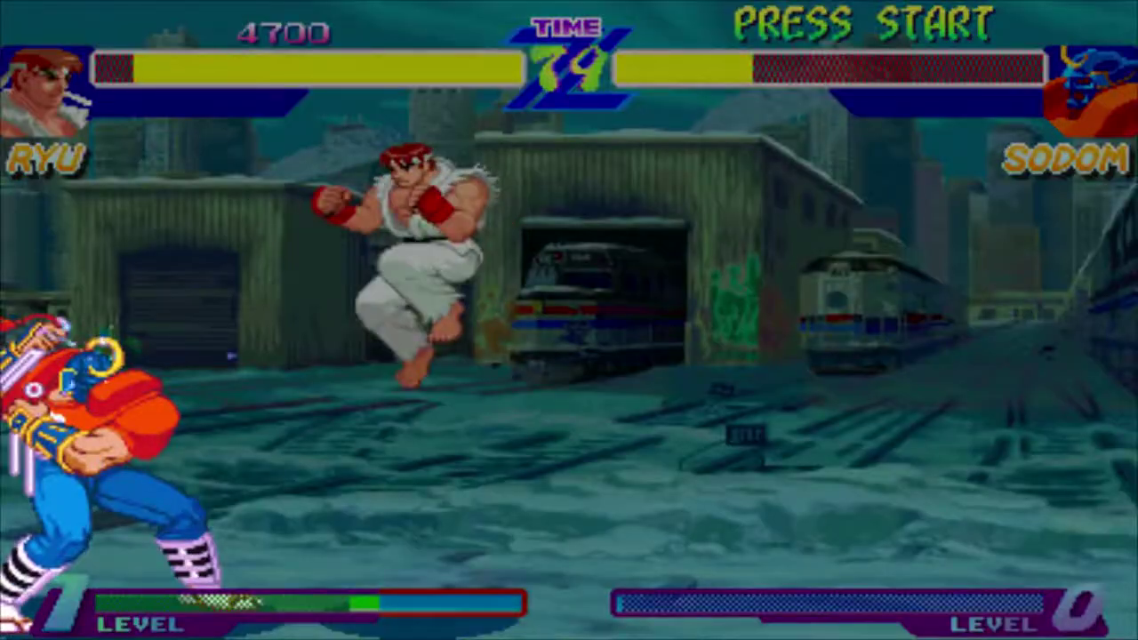
pyautogui.press('z')
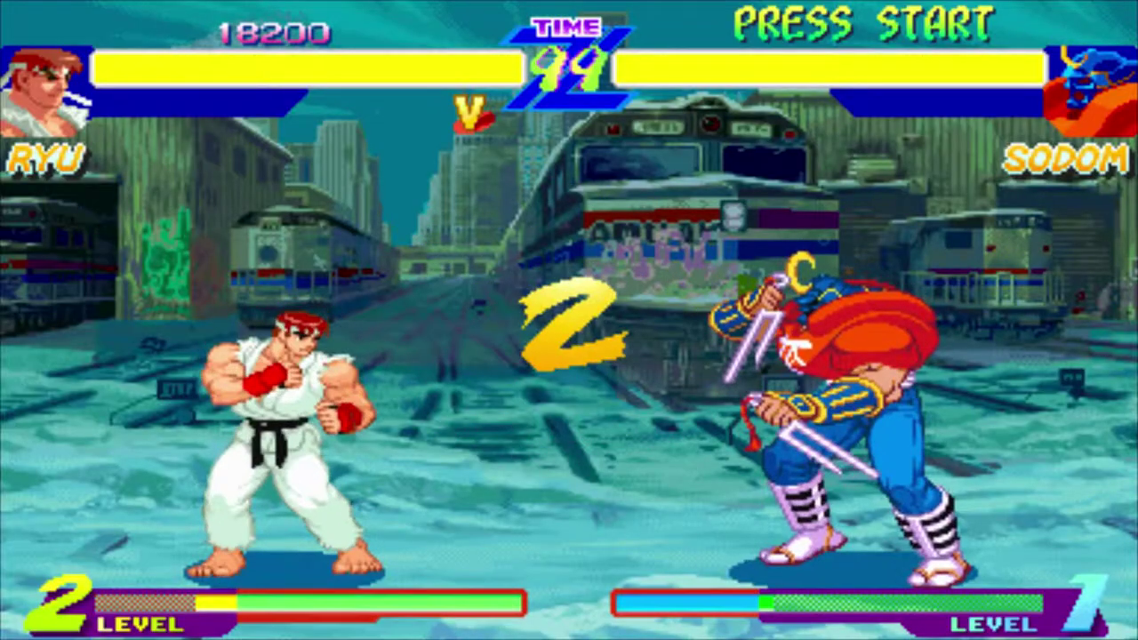
pyautogui.press('Up')
pyautogui.press('x')
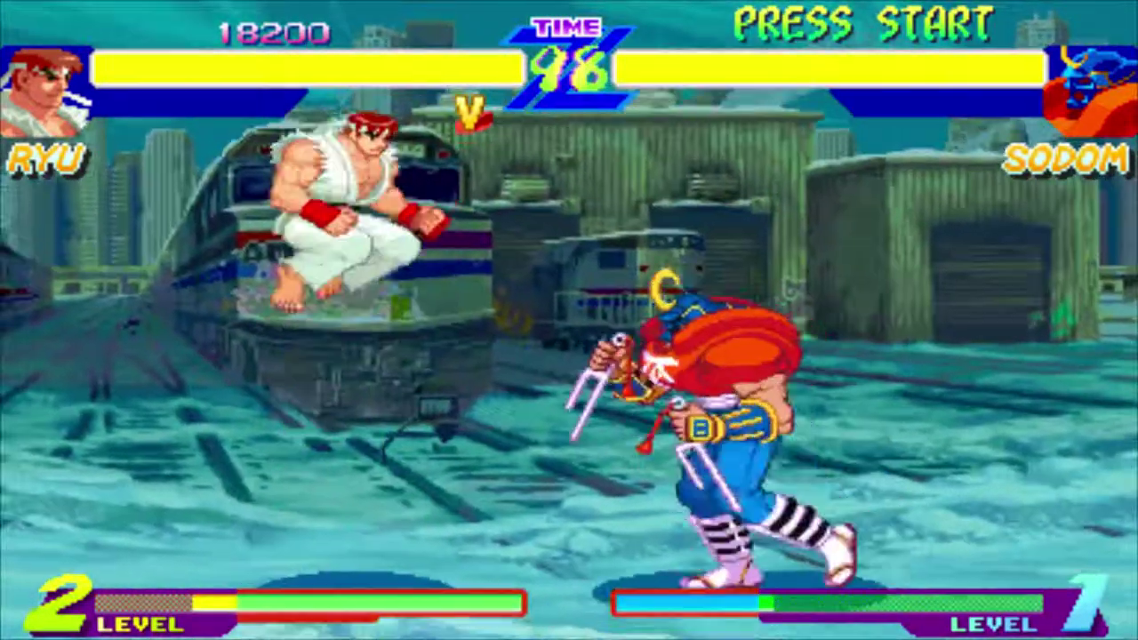
pyautogui.press('Down')
pyautogui.press('x')
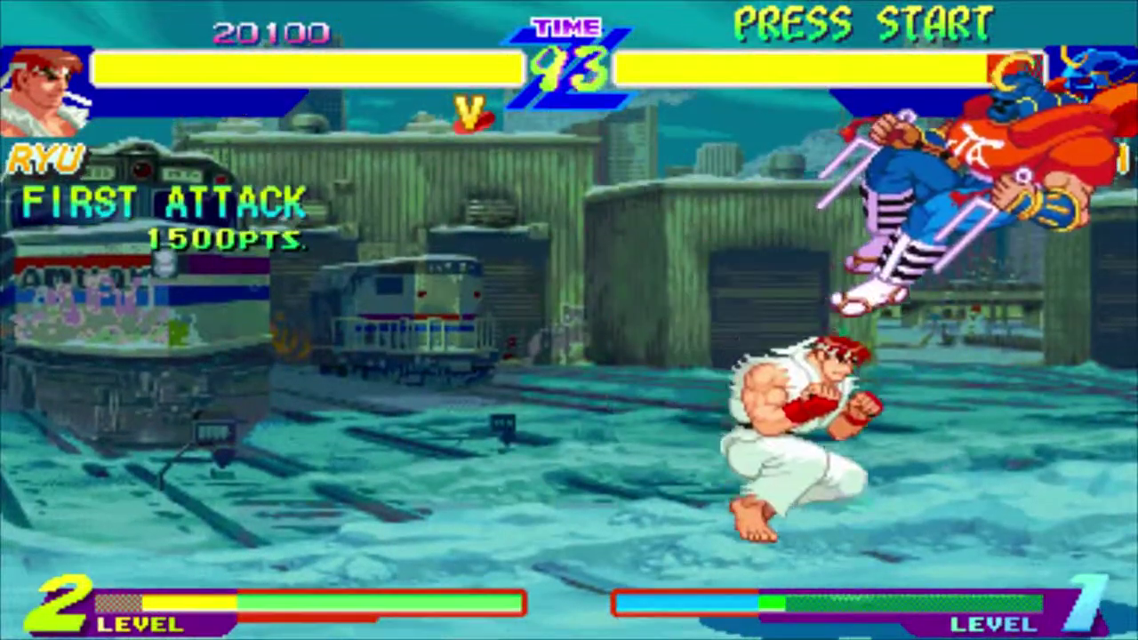
pyautogui.press('z')
pyautogui.press('Down')
pyautogui.press('Right')
pyautogui.press('z')
pyautogui.press('Right')
pyautogui.press('z')
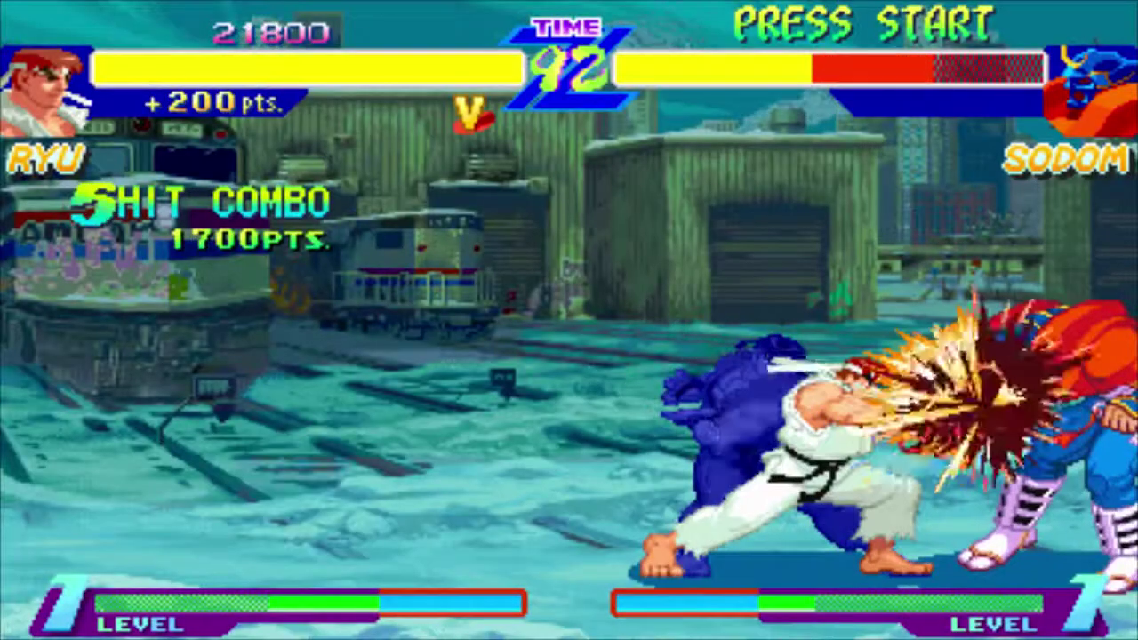
pyautogui.press('Right')
pyautogui.press('Down')
pyautogui.press('Right')
pyautogui.press('z')
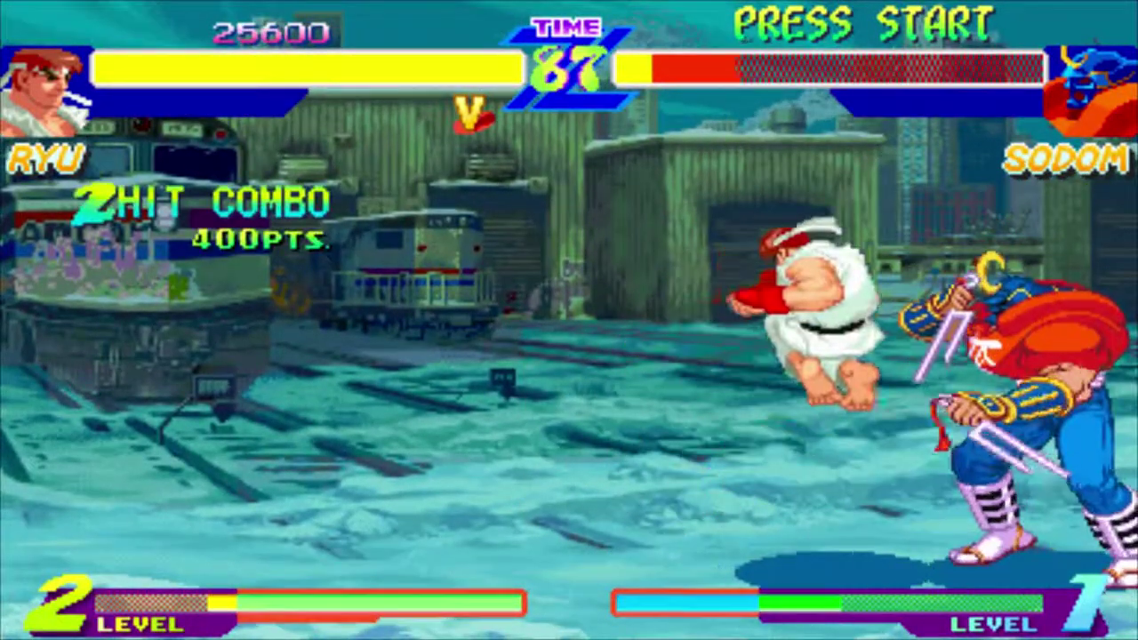
pyautogui.press('Up')
pyautogui.press('x')
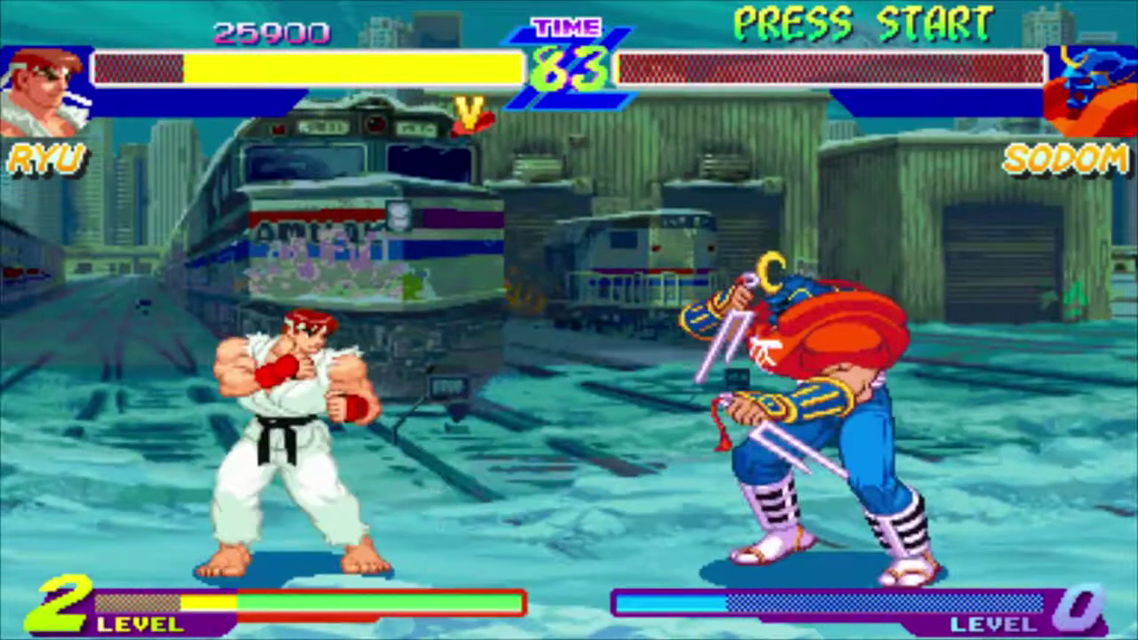
pyautogui.press('Up')
pyautogui.press('x')
pyautogui.press('z')
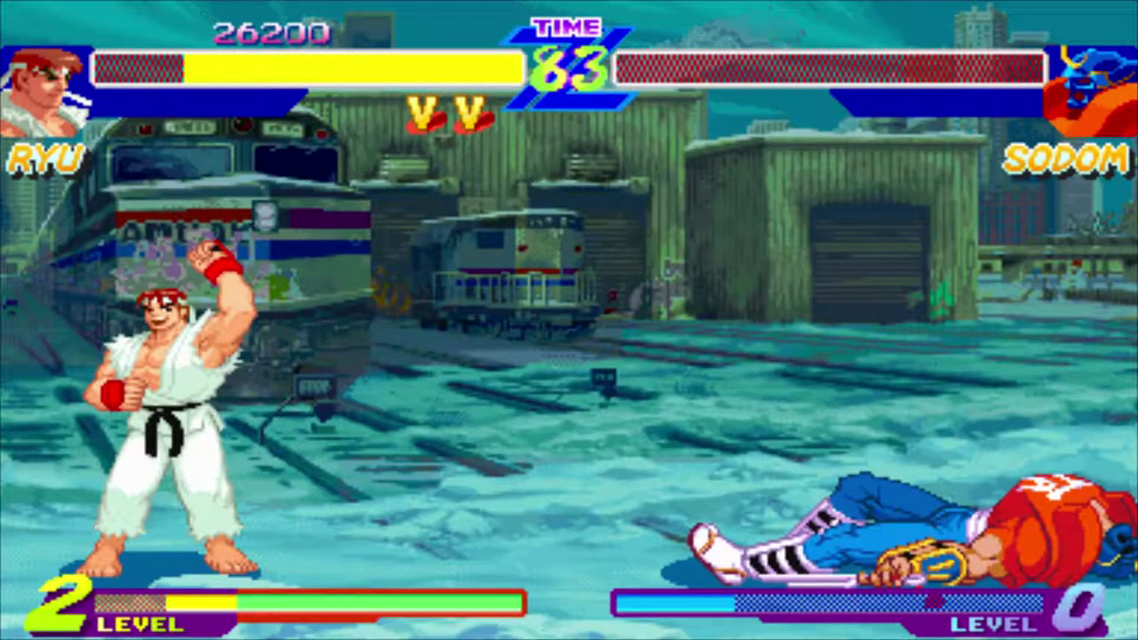
pyautogui.press('x')
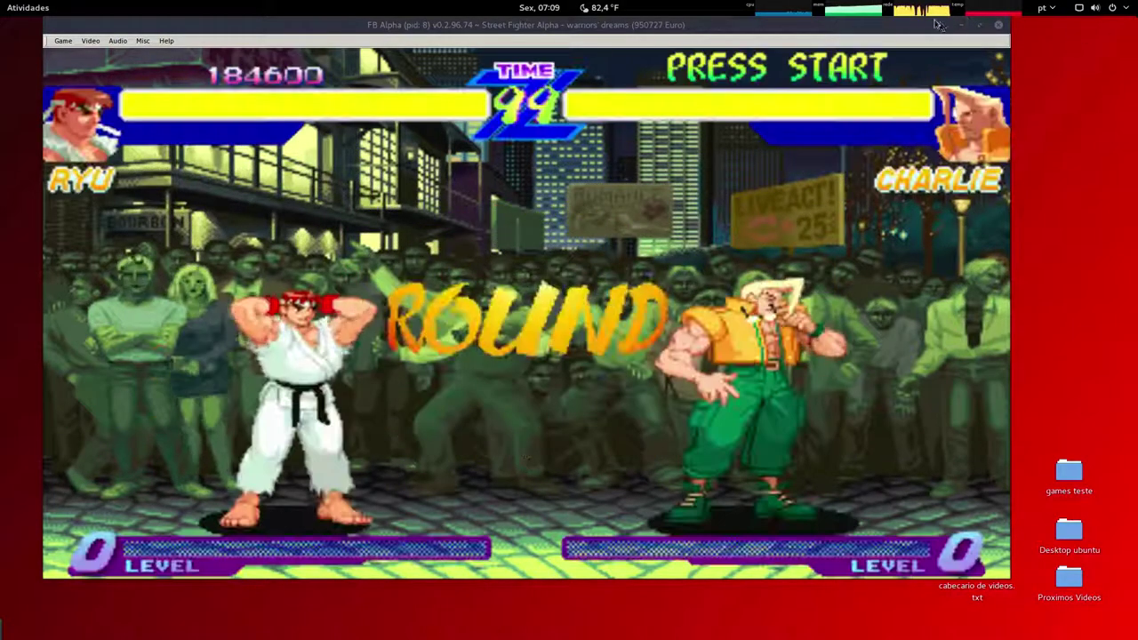
# Close the emulator running Street Fighter Alpha and return to the FightCade client.
pyautogui.click(998, 25)
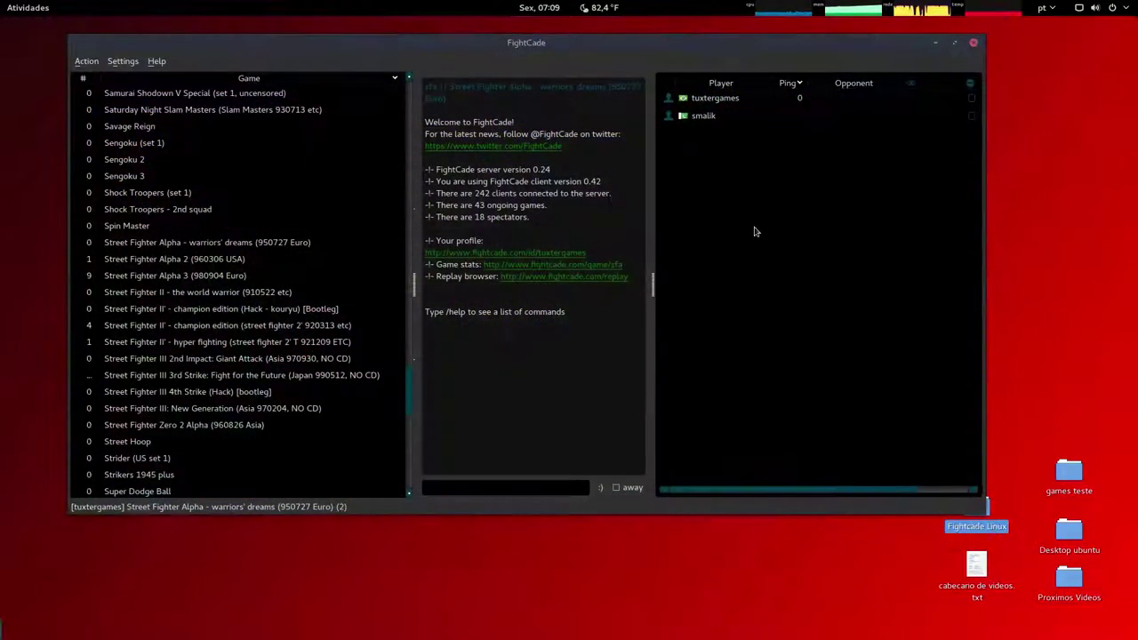